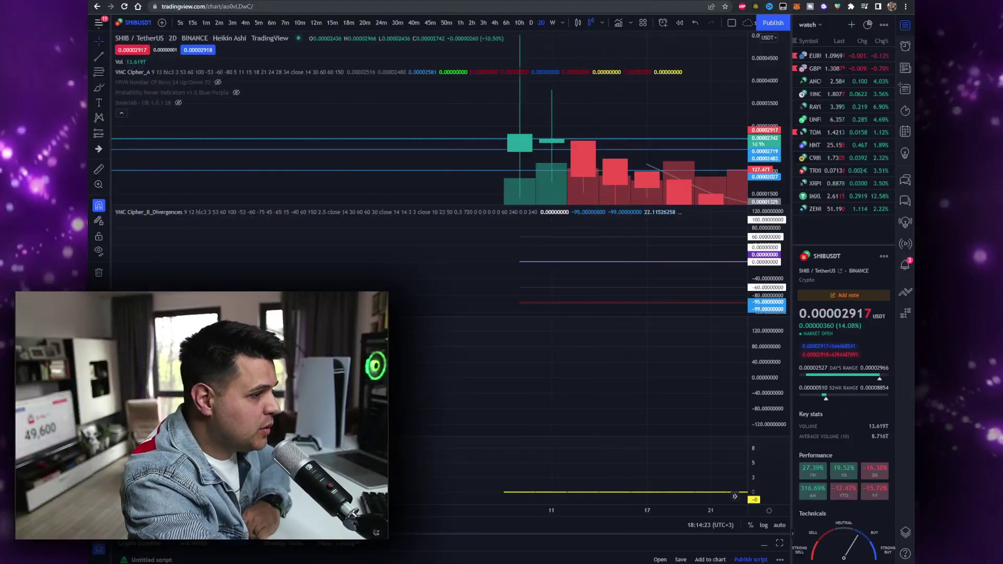
key(Right)
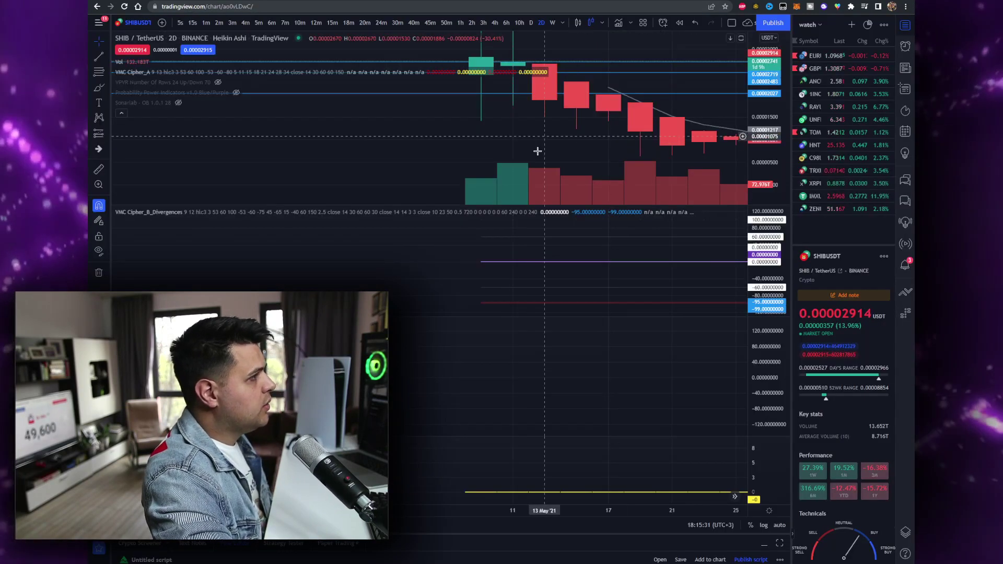
drag(563, 176, 476, 164)
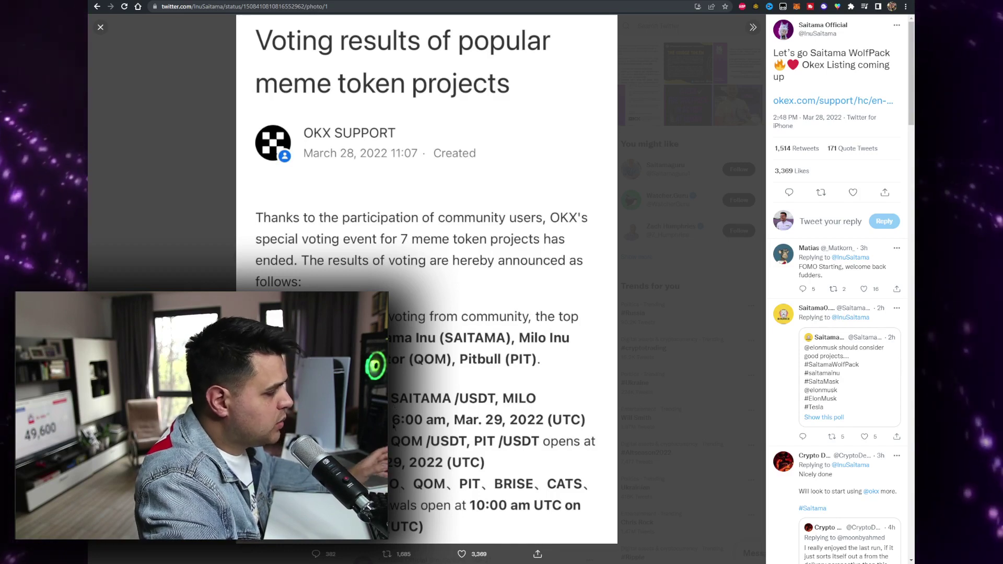
Step: Close the voting results photo on Twitter and look through the Saitama Official tweets
click(646, 366)
scroll(646, 370, down, 9)
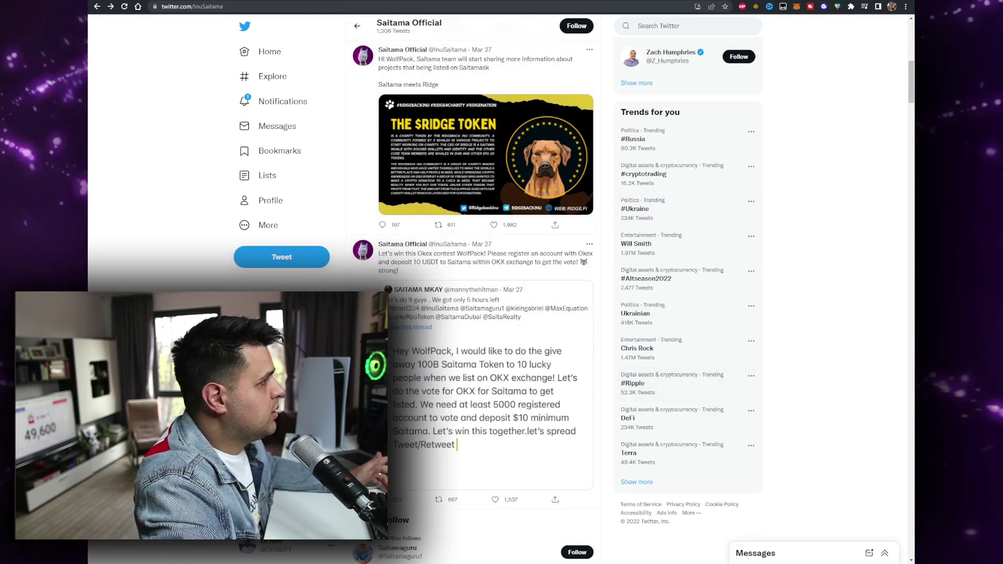
Step: Switch to the FULL OKX YESS post on Reddit and read its first comments, highlighting the reply about OKX's trade volume
key(ctrl+Tab)
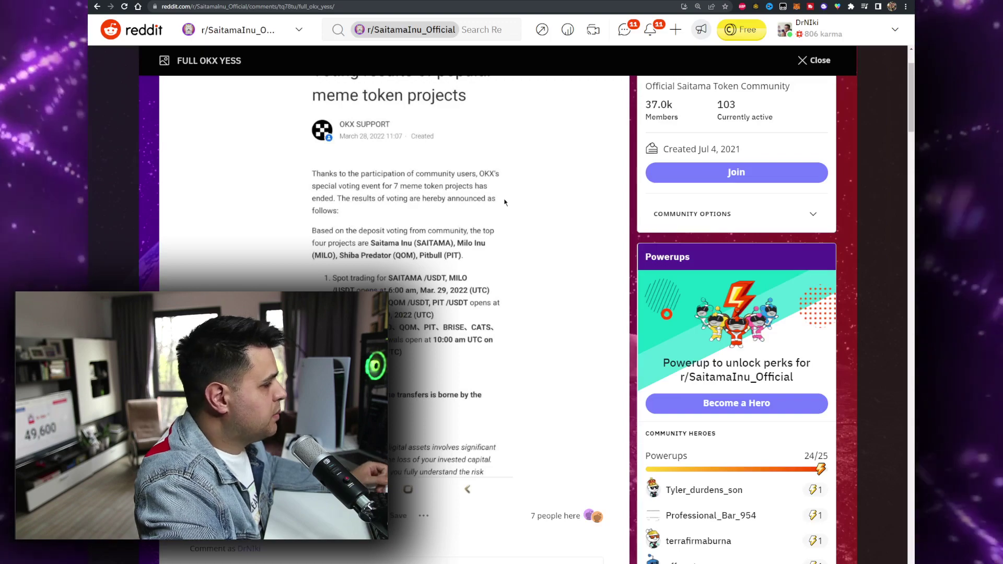
scroll(492, 210, down, 6)
scroll(493, 210, down, 6)
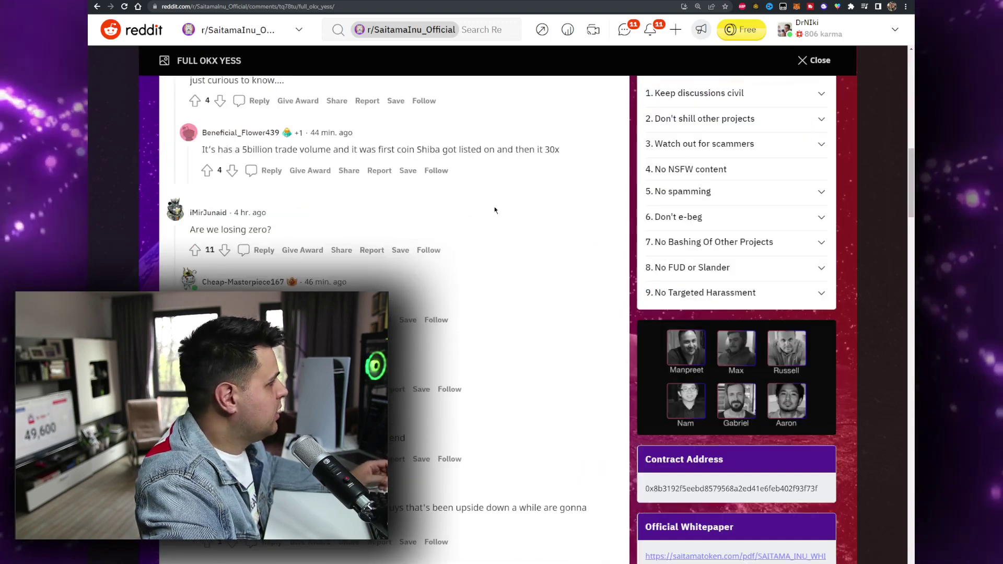
scroll(494, 210, up, 2)
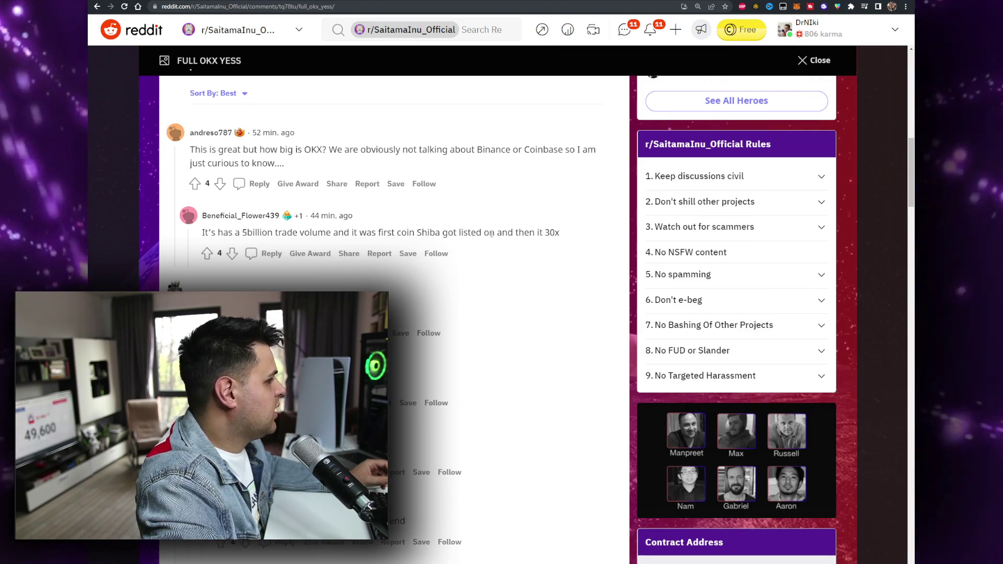
scroll(492, 234, down, 3)
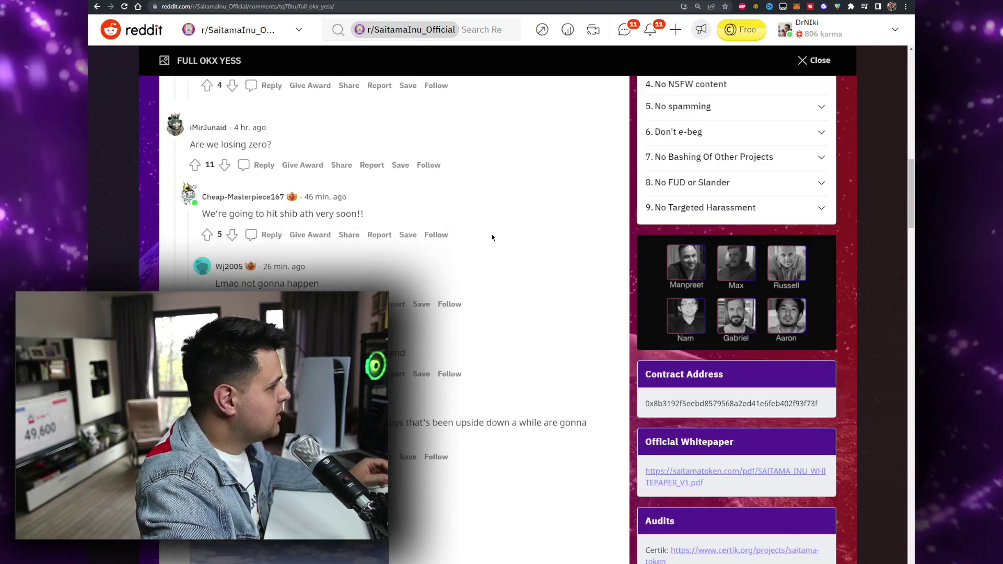
scroll(456, 240, up, 2)
drag(202, 149, 481, 150)
click(485, 149)
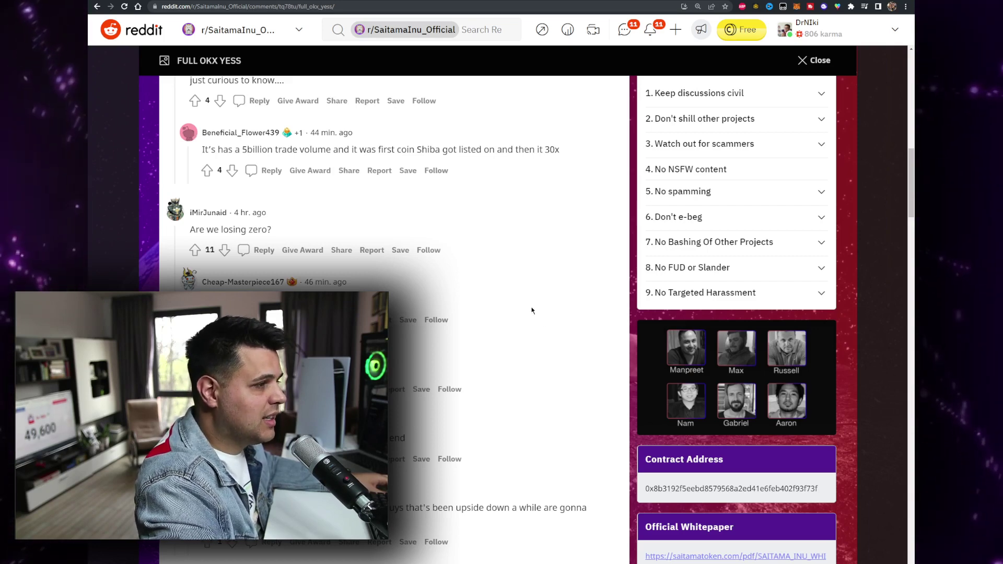
Step: Read through the remaining comments of the FULL OKX YESS post and return to its start
scroll(470, 292, down, 10)
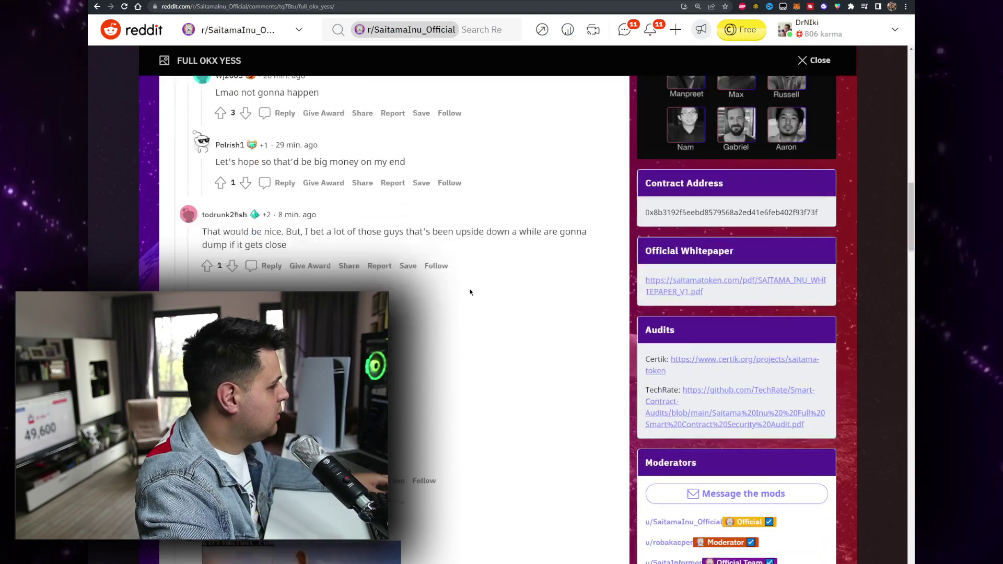
scroll(470, 293, down, 15)
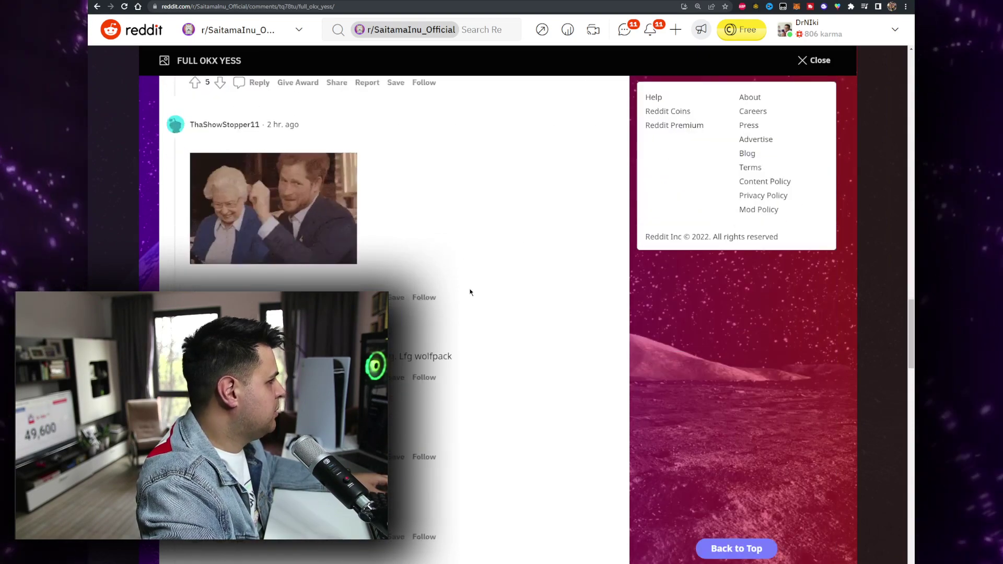
scroll(470, 292, down, 15)
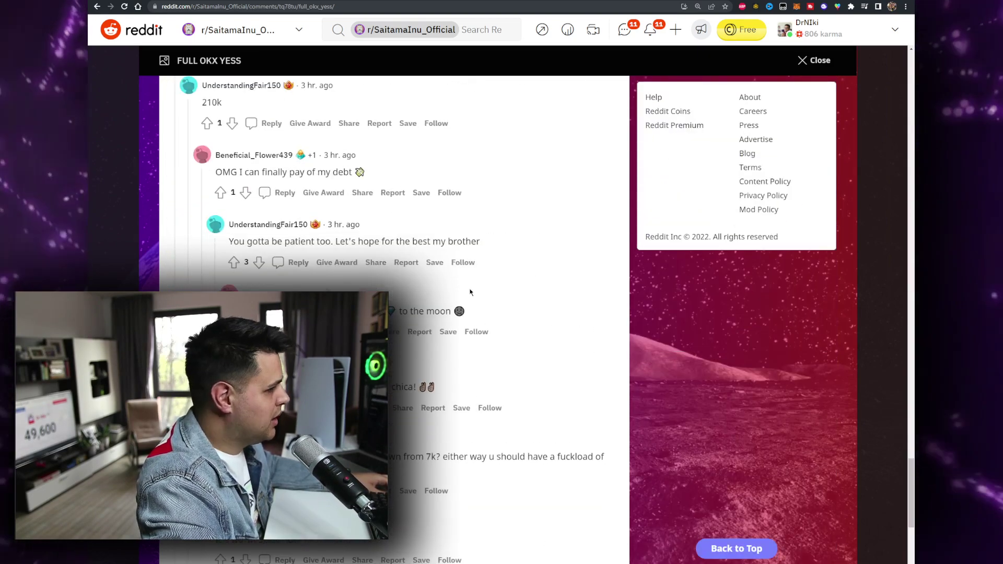
scroll(470, 292, up, 20)
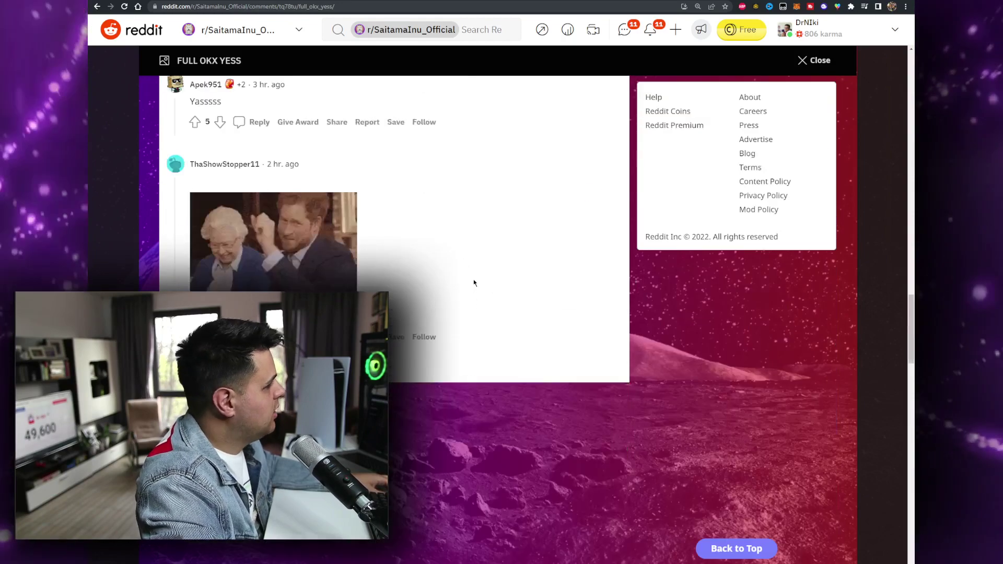
scroll(472, 282, up, 20)
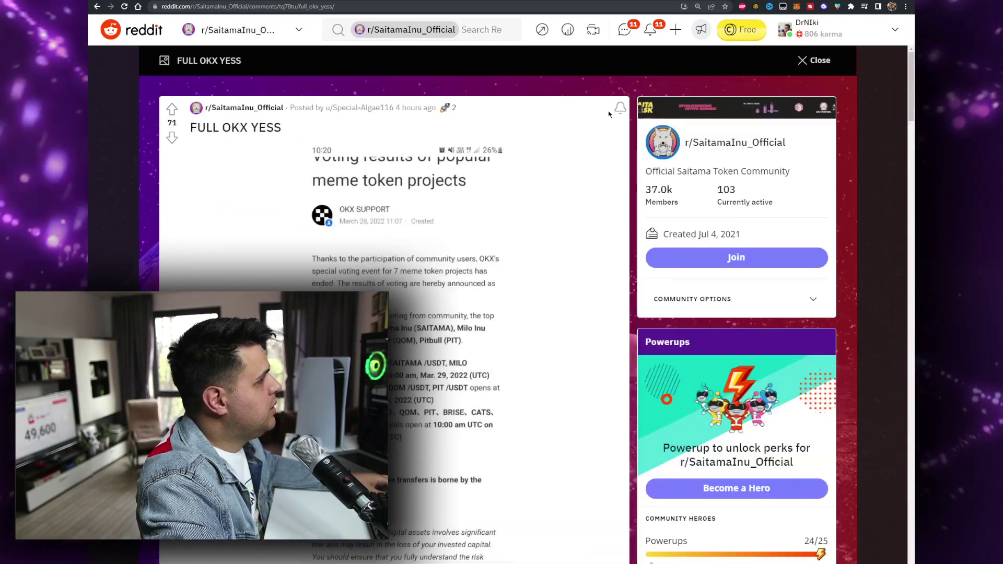
Step: Go back to the r/SaitamaInu_Official community and look through its recent posts
key(alt+Left)
scroll(231, 258, down, 10)
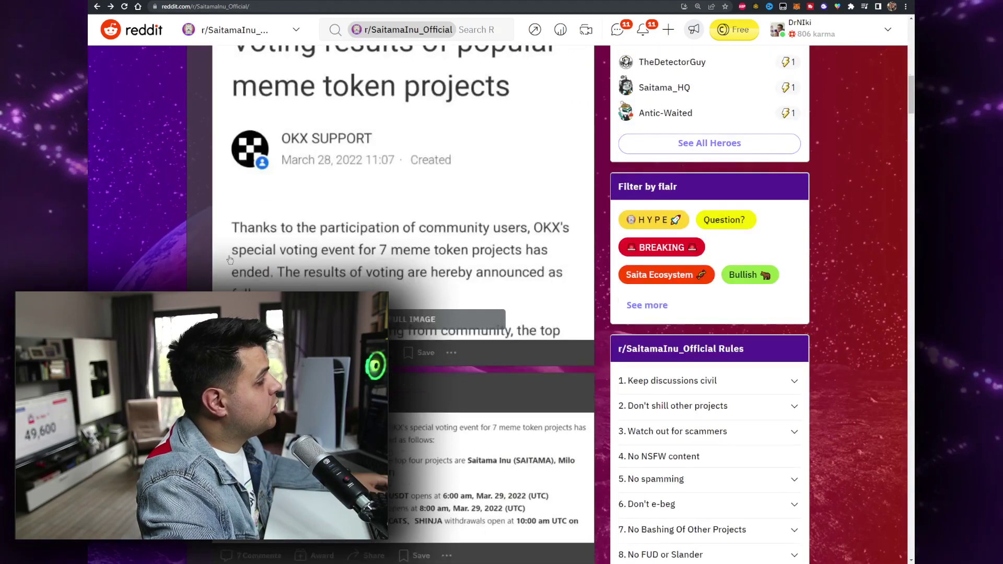
scroll(234, 266, down, 7)
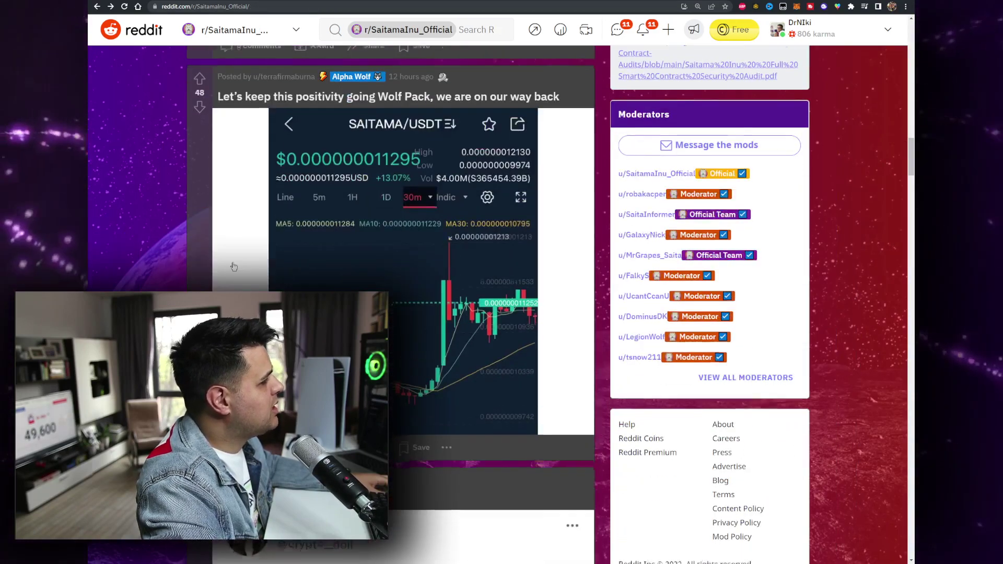
scroll(233, 266, up, 2)
scroll(217, 230, down, 2)
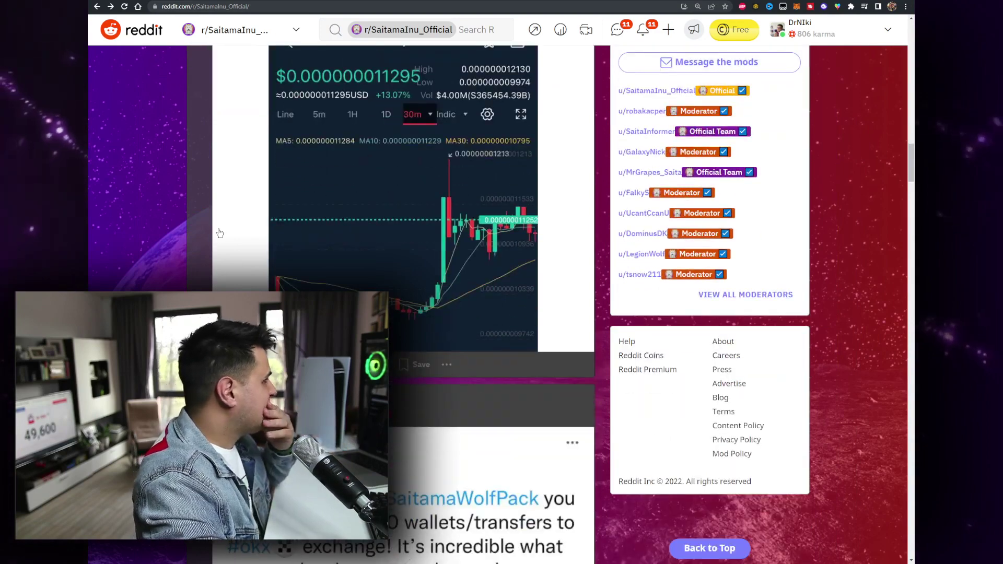
scroll(220, 233, up, 2)
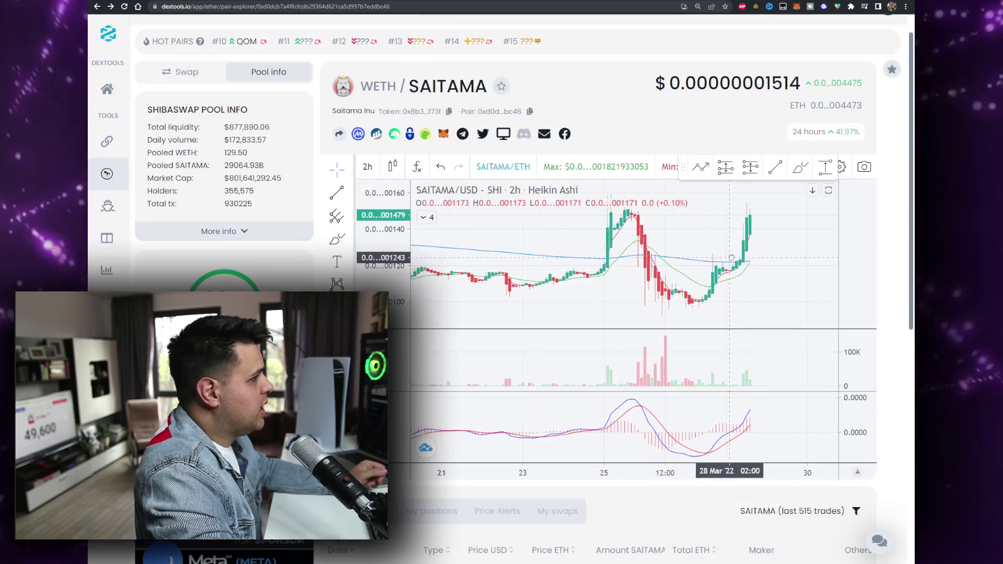
Step: Examine the 2h SAITAMA/USD price chart on DEXTools over a longer period
scroll(731, 257, down, 10)
scroll(704, 258, up, 5)
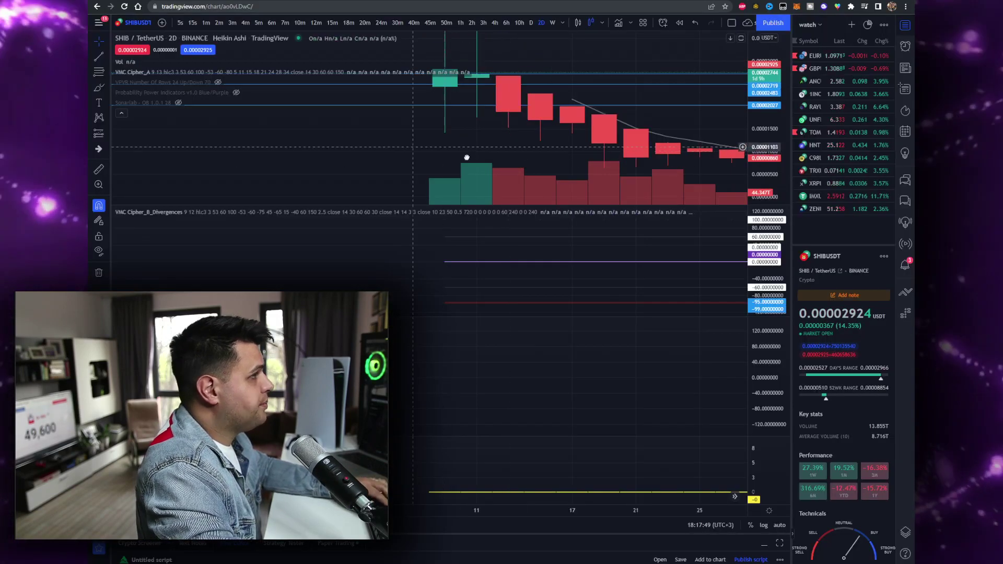
Step: Switch to TradingView and change the SHIB/USDT chart to the weekly timeframe
drag(466, 157, 510, 202)
scroll(510, 202, up, 1)
scroll(507, 201, up, 6)
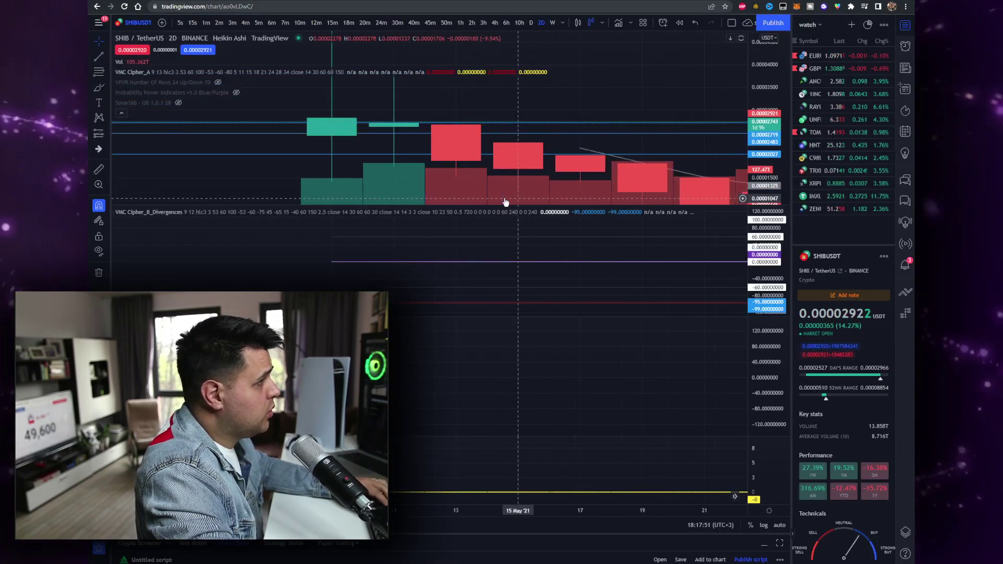
scroll(477, 177, down, 18)
scroll(482, 172, down, 3)
drag(659, 150, 463, 125)
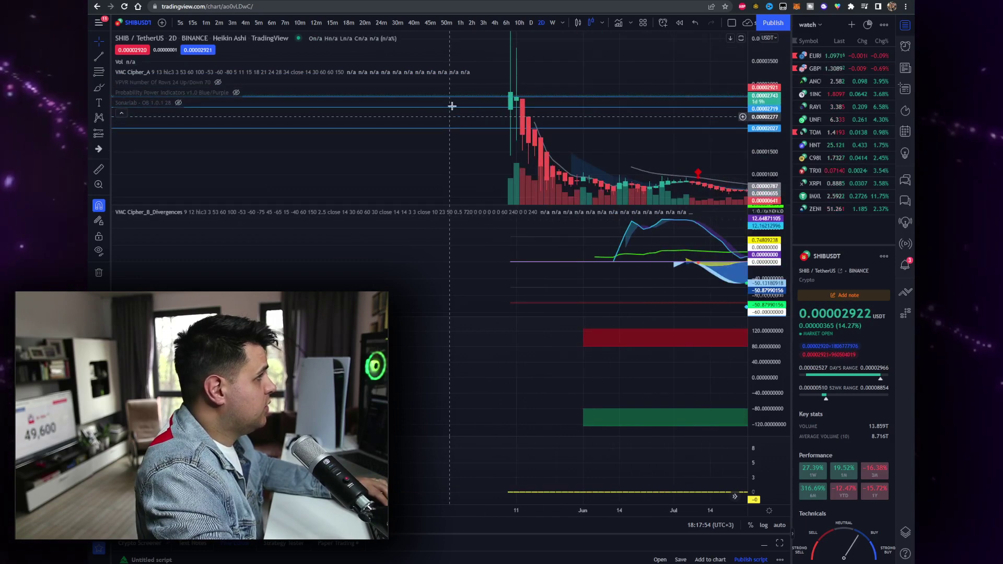
click(556, 22)
drag(569, 110, 189, 138)
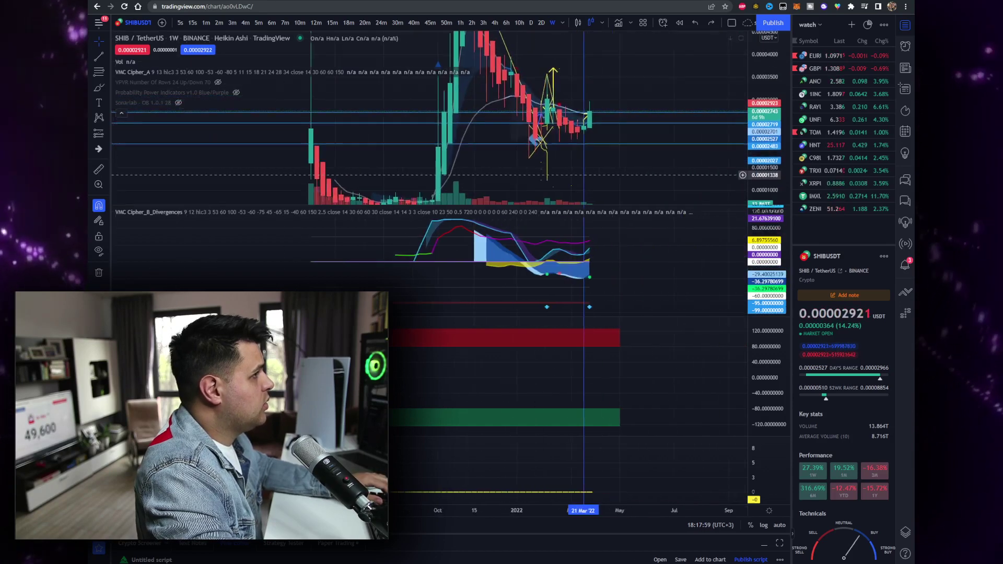
Step: Rescale the weekly SHIB/USDT price axis to examine the history from the May 2021 launch to the present
drag(123, 175, 410, 181)
drag(760, 67, 774, 205)
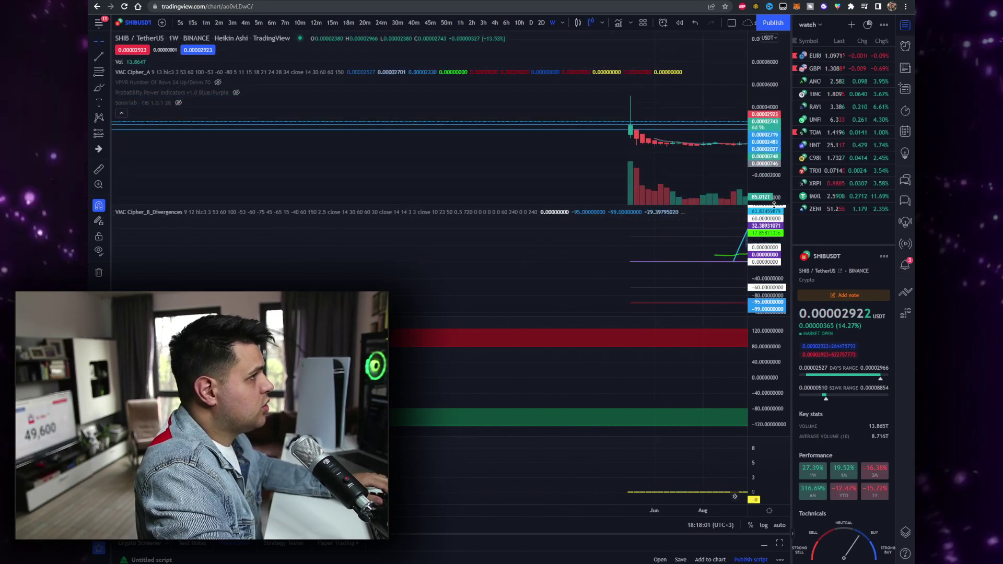
drag(663, 173, 398, 210)
drag(753, 121, 752, 144)
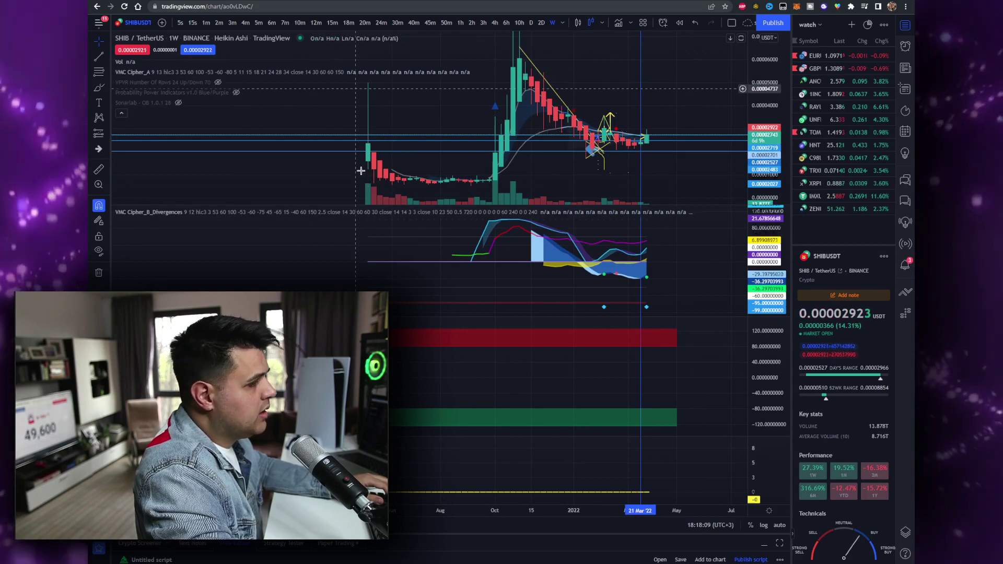
drag(324, 121, 592, 114)
Step: Switch to the Google results for "binance listing shiba" and highlight the featured snippet and the Binance announcement
key(ctrl+Tab)
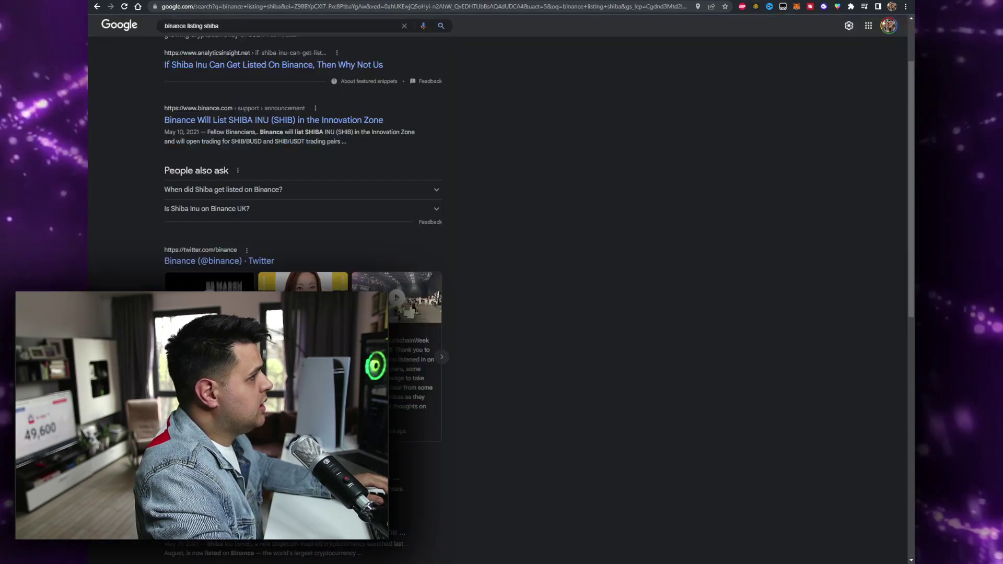
scroll(492, 141, up, 2)
drag(209, 111, 418, 126)
click(636, 155)
drag(204, 187, 487, 241)
click(490, 237)
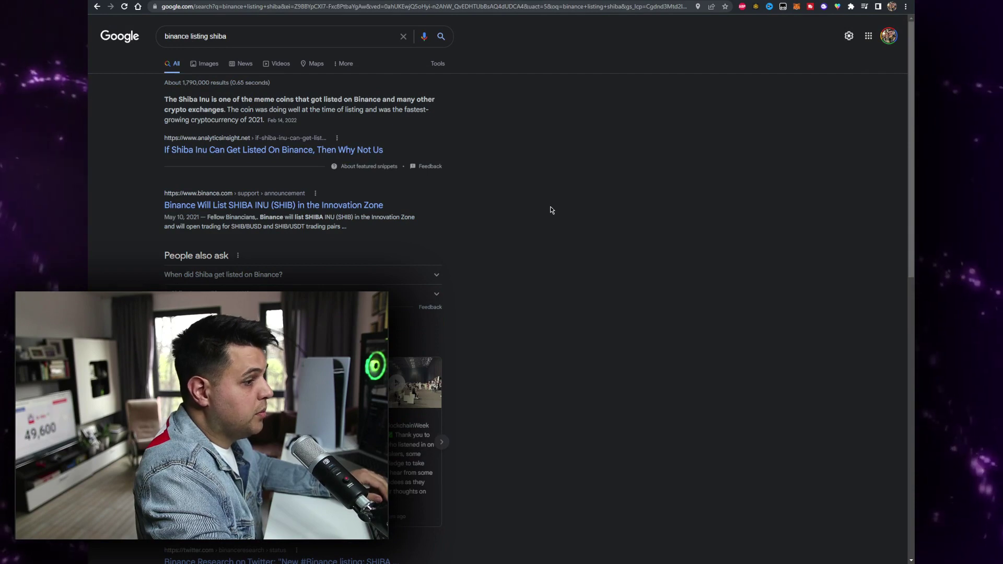
Step: Return to TradingView and measure SHIB's price drop from the May 2021 wick high to the following summer lows with the Price Range tool
key(ctrl+Tab)
scroll(519, 185, up, 2)
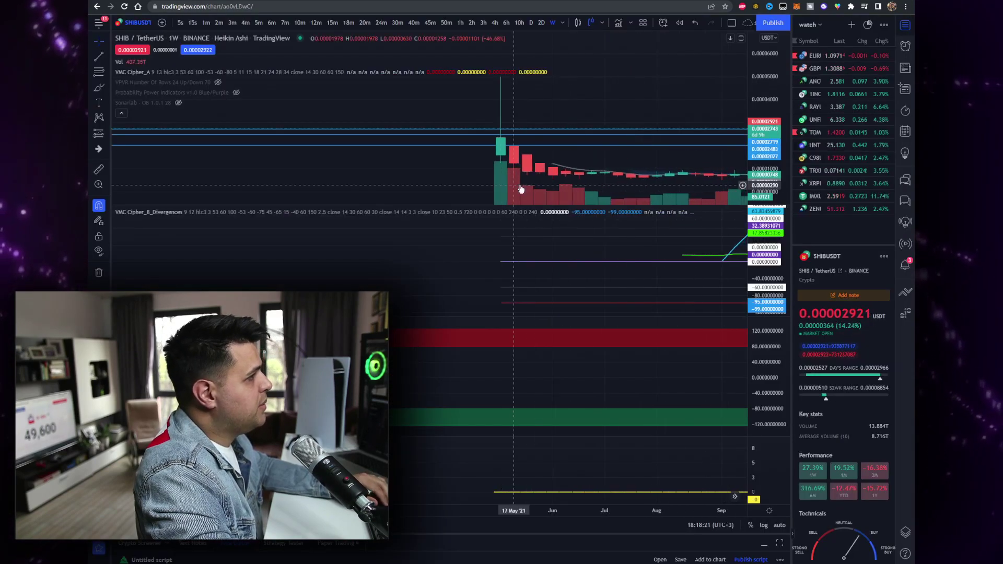
drag(538, 101, 734, 84)
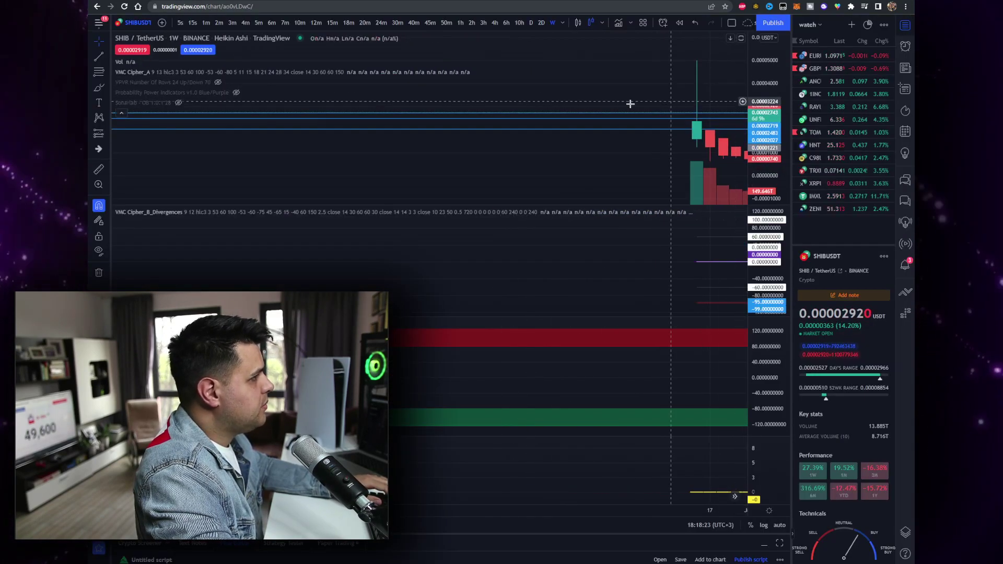
drag(629, 103, 479, 117)
drag(637, 96, 671, 131)
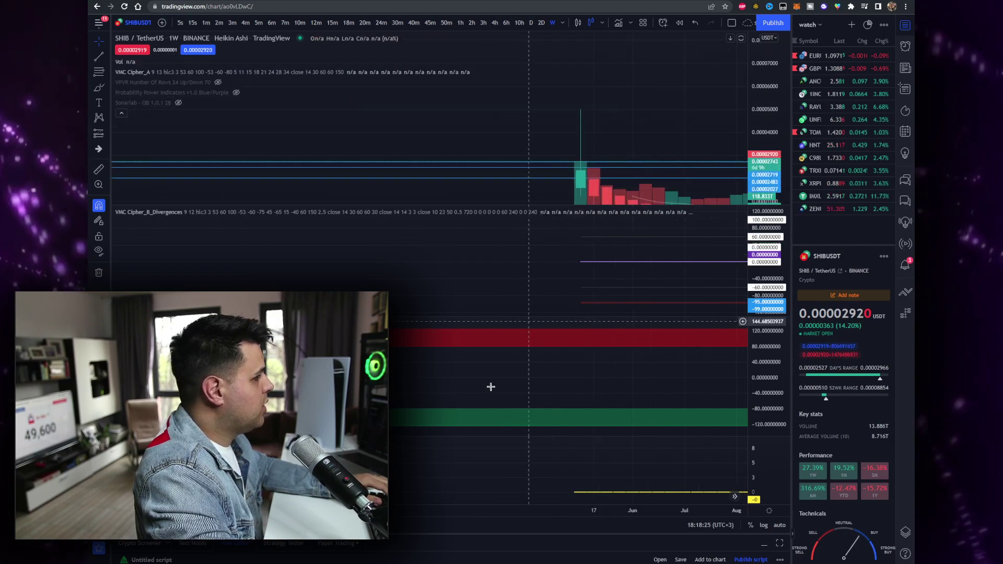
click(190, 486)
click(606, 110)
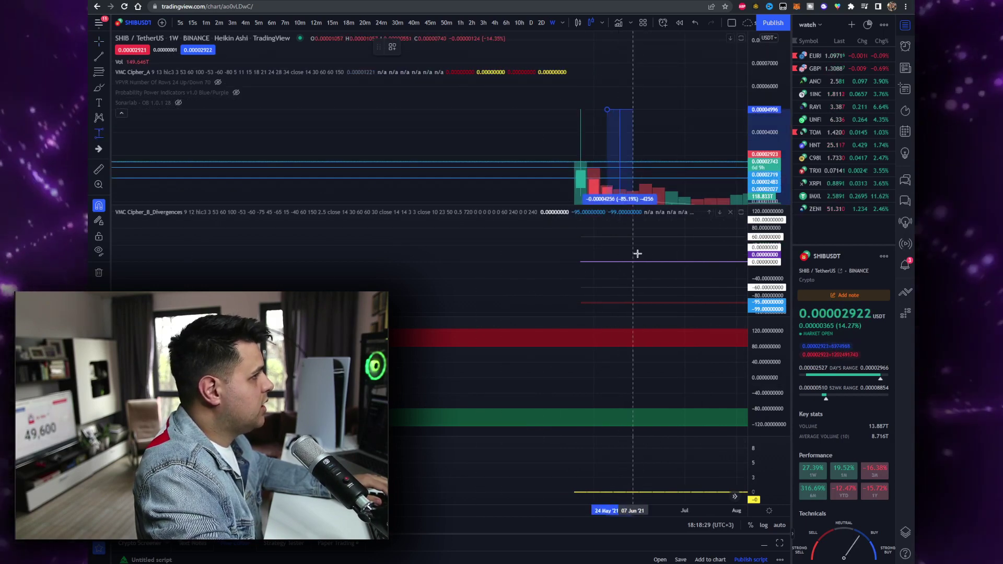
drag(670, 151, 627, 70)
scroll(722, 90, down, 4)
drag(721, 150, 482, 129)
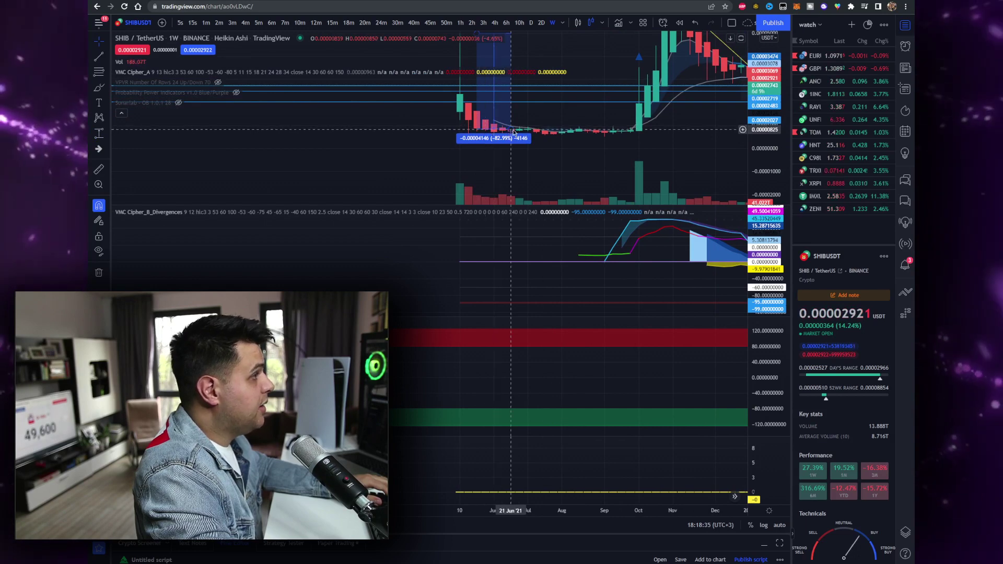
click(605, 145)
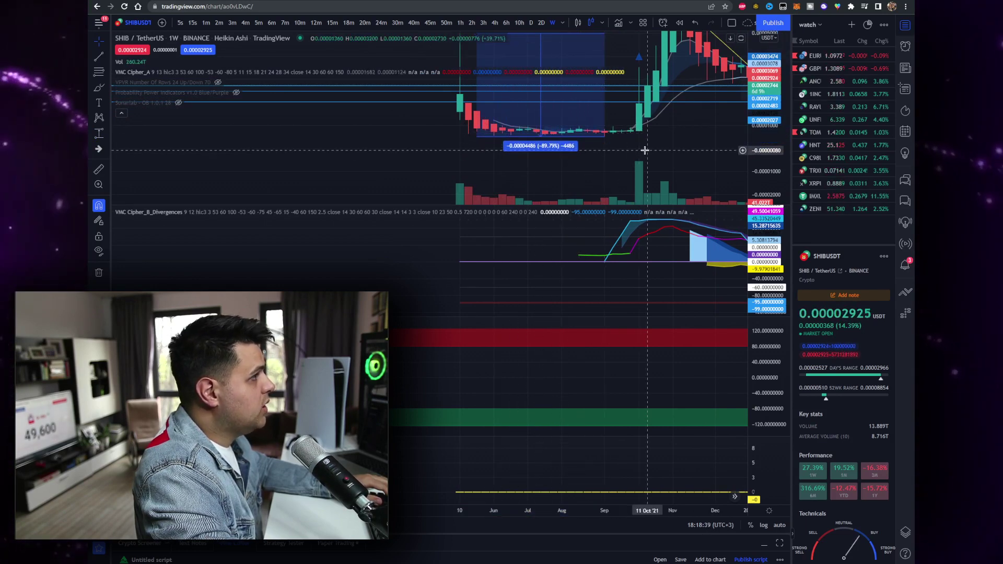
Step: Collapse the indicator legend and stretch the price scale to examine the weekly candles within the measured decline
drag(623, 165, 733, 185)
click(124, 113)
scroll(296, 119, up, 9)
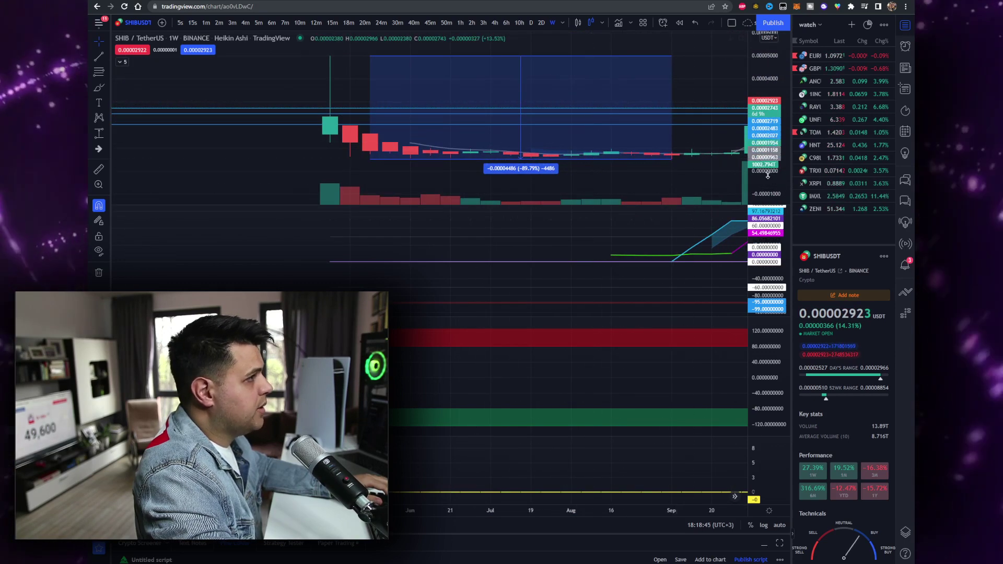
drag(766, 174, 764, 34)
drag(146, 177, 293, 87)
drag(202, 161, 116, 197)
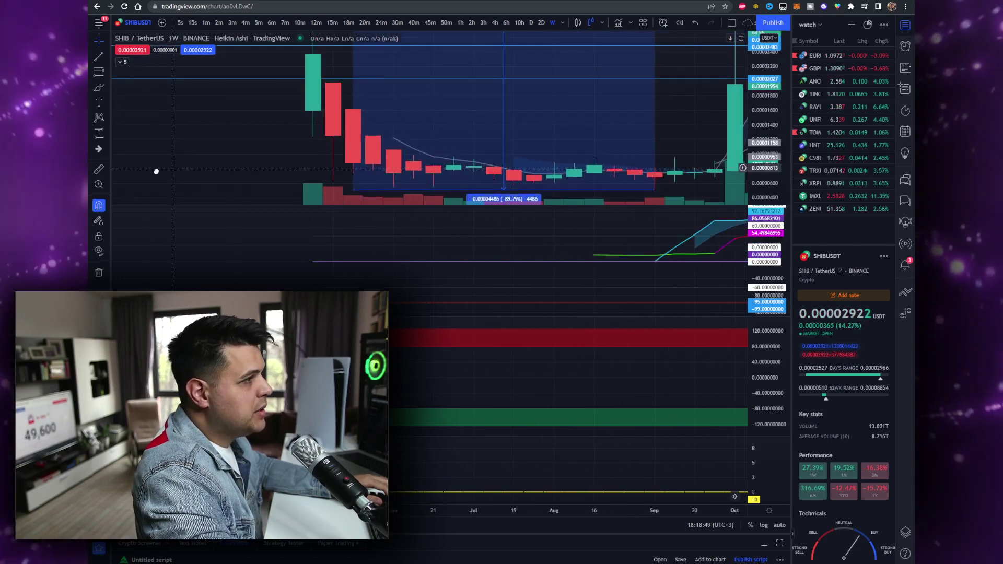
drag(354, 127, 444, 255)
drag(360, 200, 311, 127)
Step: Search the symbols for SAITAMA and load the SAITAMAUSDT chart from GATEIO
text(SAITAMA)
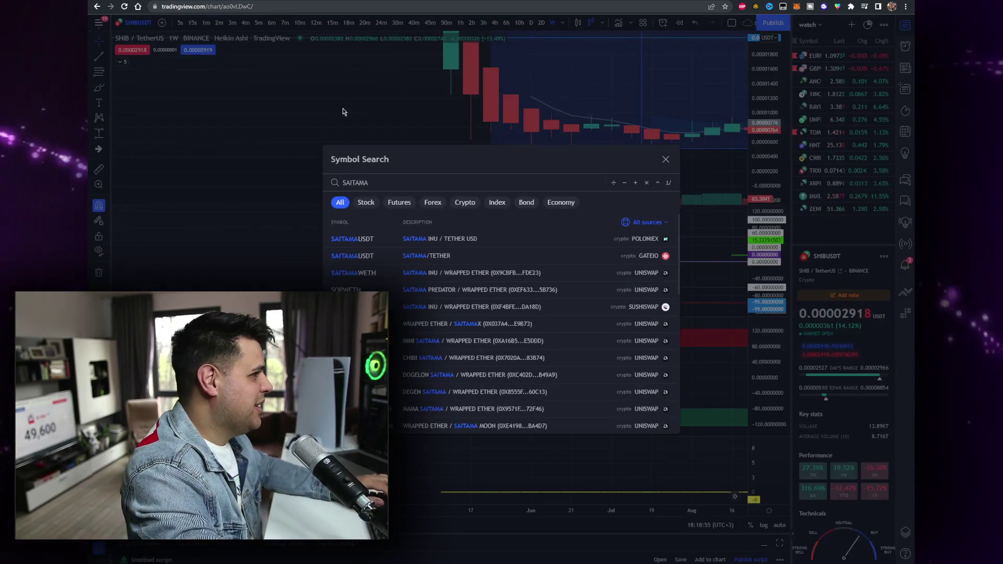
click(426, 255)
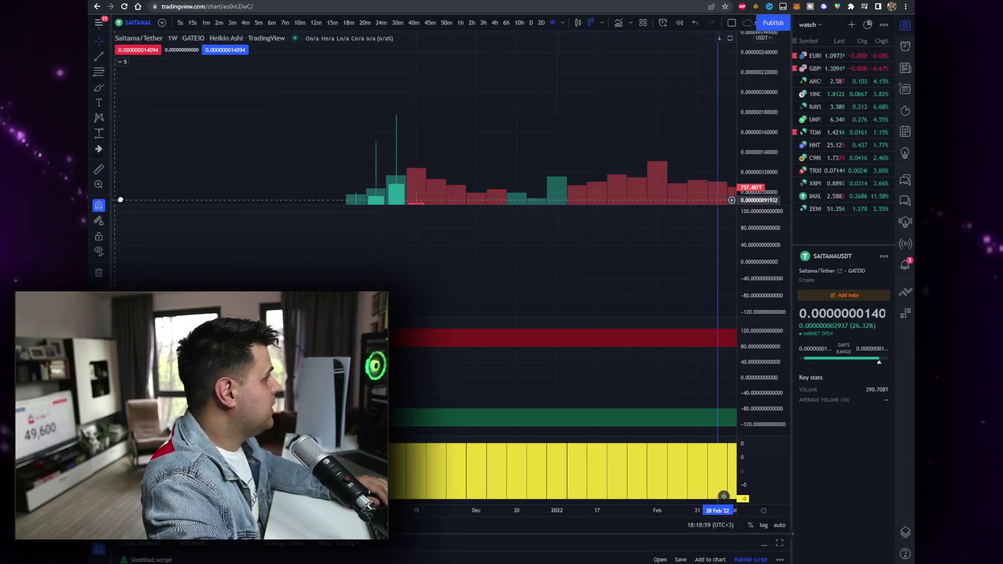
Step: Switch the SAITAMAUSDT chart to the 1-hour timeframe and turn on automatic scaling of the price axis
scroll(554, 128, up, 4)
scroll(525, 104, down, 3)
click(460, 22)
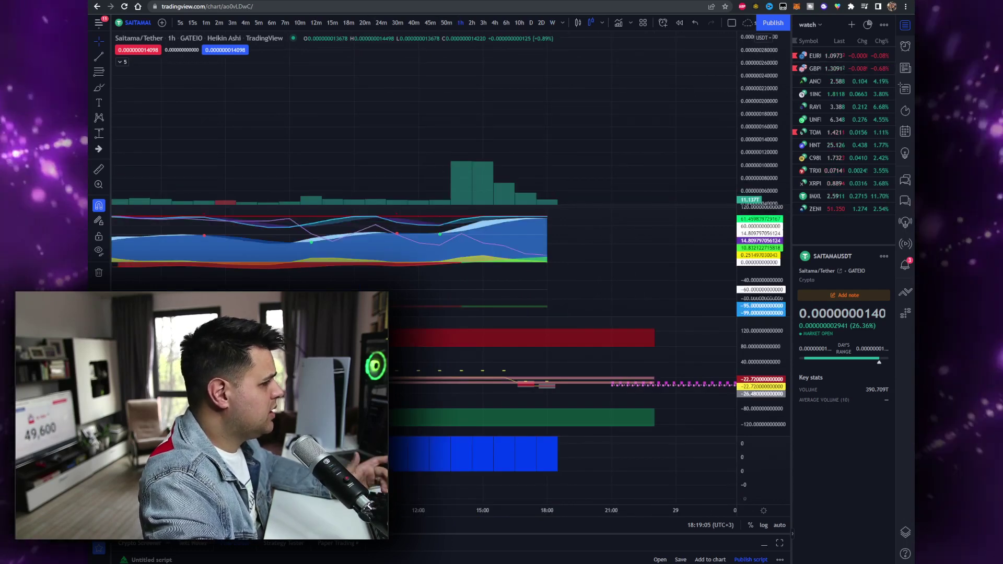
click(774, 527)
scroll(649, 157, down, 6)
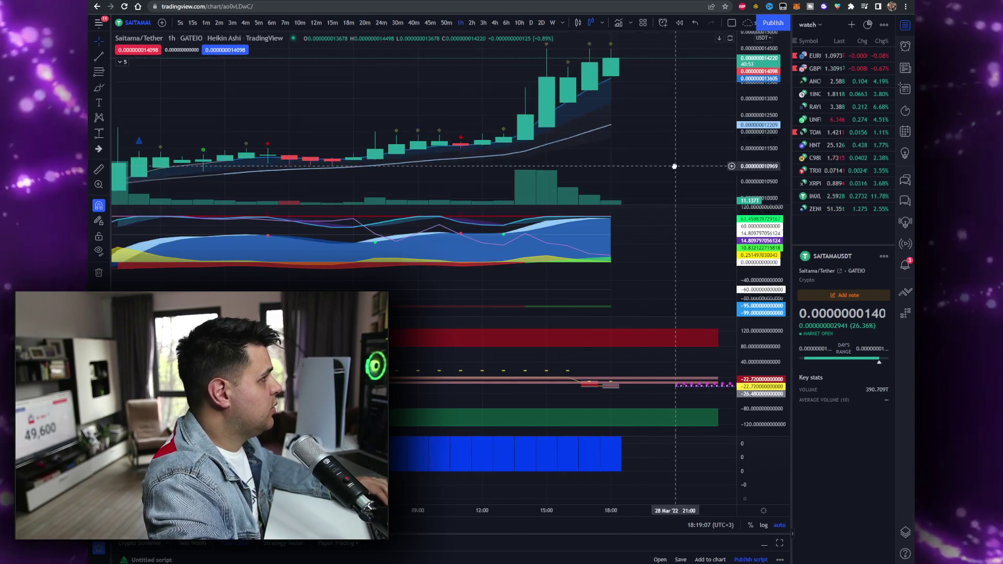
scroll(650, 156, down, 6)
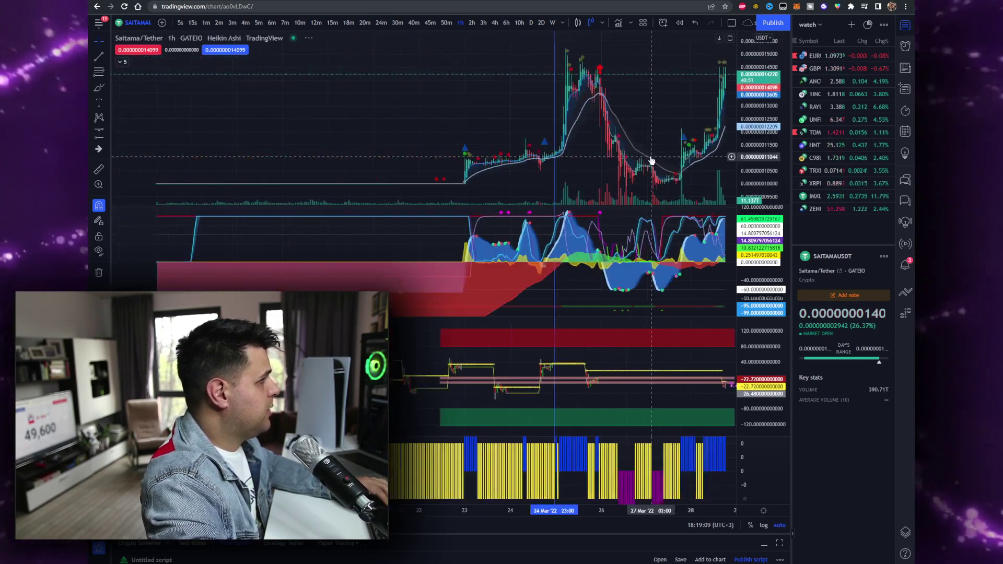
Step: Remove the Sonarlab OB indicator from the chart and show the hidden Probability Power Indicators
click(121, 63)
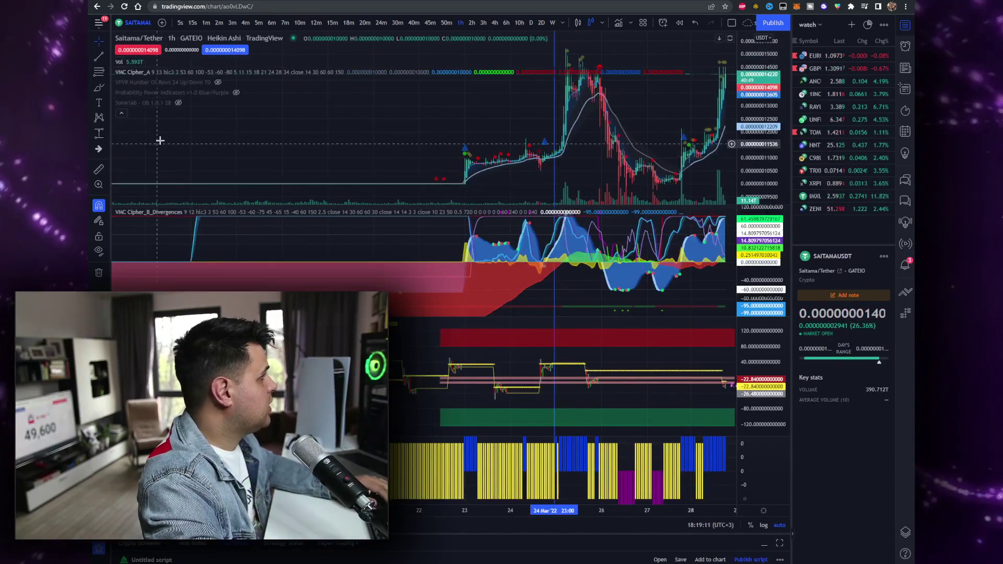
click(178, 103)
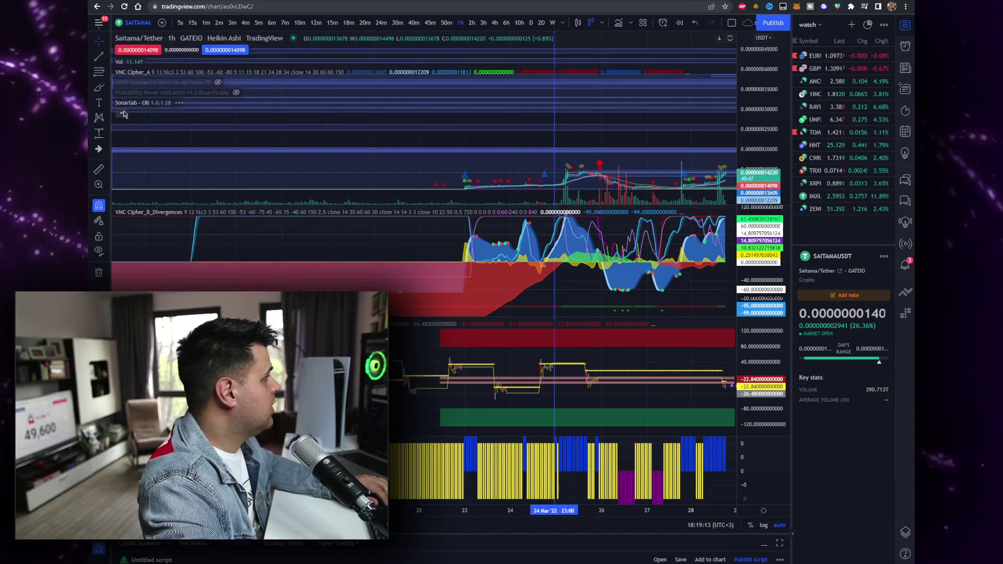
click(213, 103)
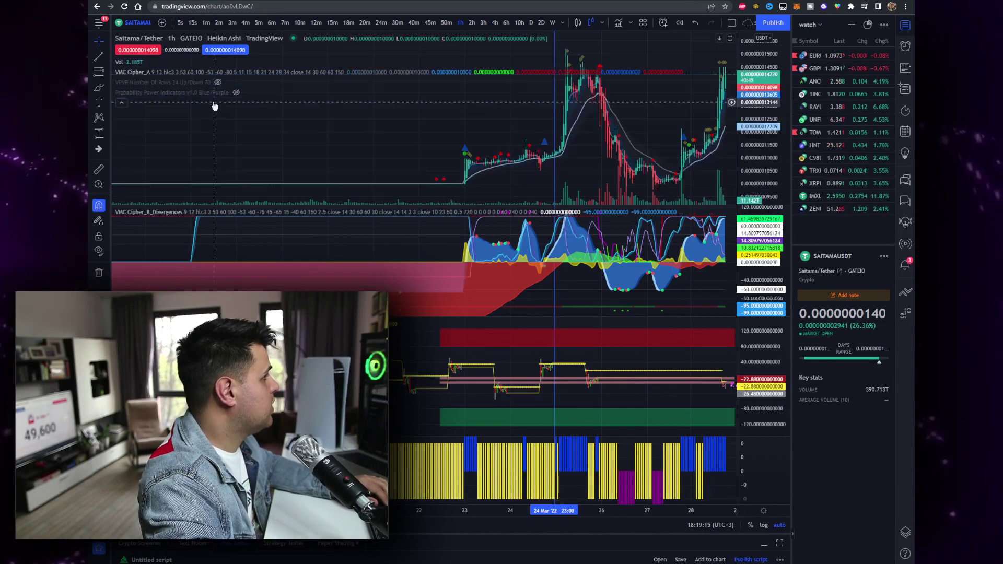
click(123, 103)
Step: Circle the dashed projection levels with the Brush and sketch a path rising from the latest candle and falling back below it
drag(362, 200, 280, 158)
drag(755, 173, 753, 50)
drag(672, 120, 633, 52)
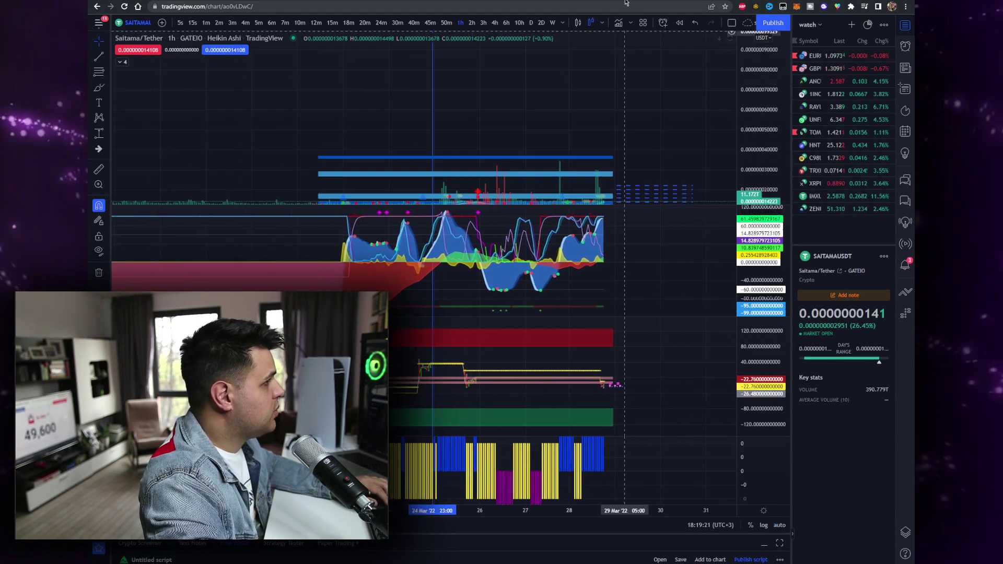
drag(763, 179, 757, 50)
drag(657, 200, 613, 62)
drag(588, 182, 578, 89)
drag(754, 170, 751, 103)
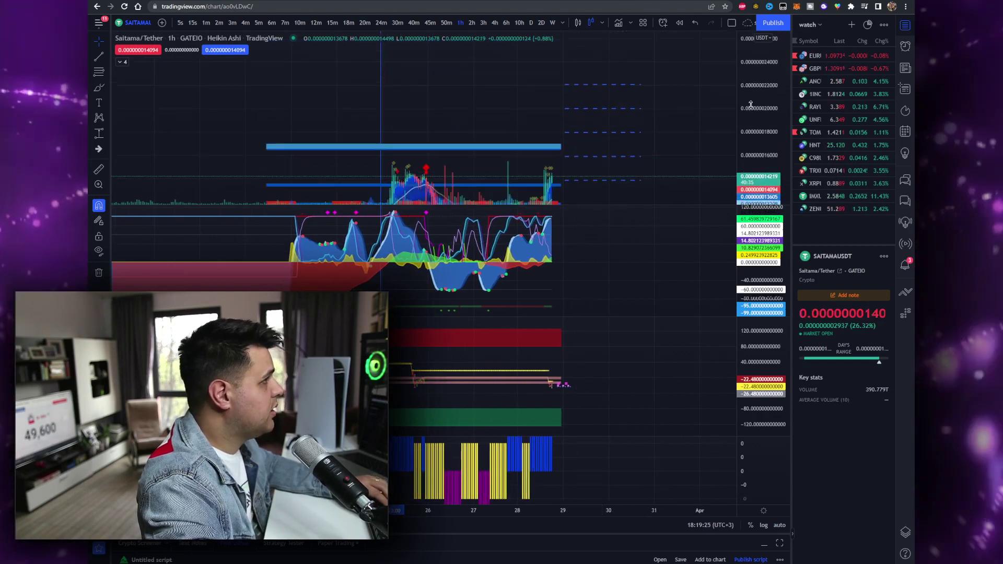
drag(605, 186, 634, 106)
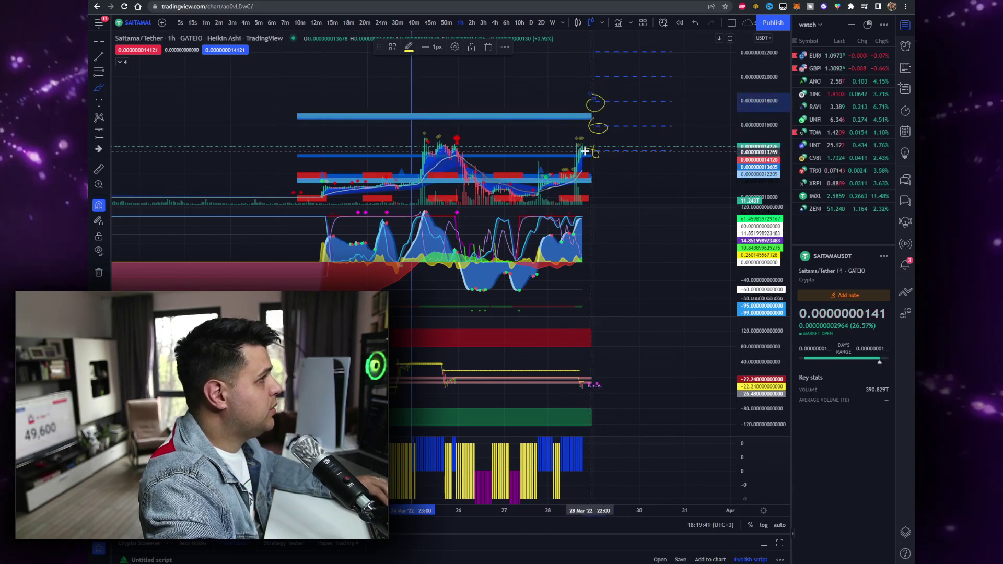
mouse_move(584, 146)
mouse_down()
mouse_move(602, 132)
mouse_move(633, 192)
mouse_up()
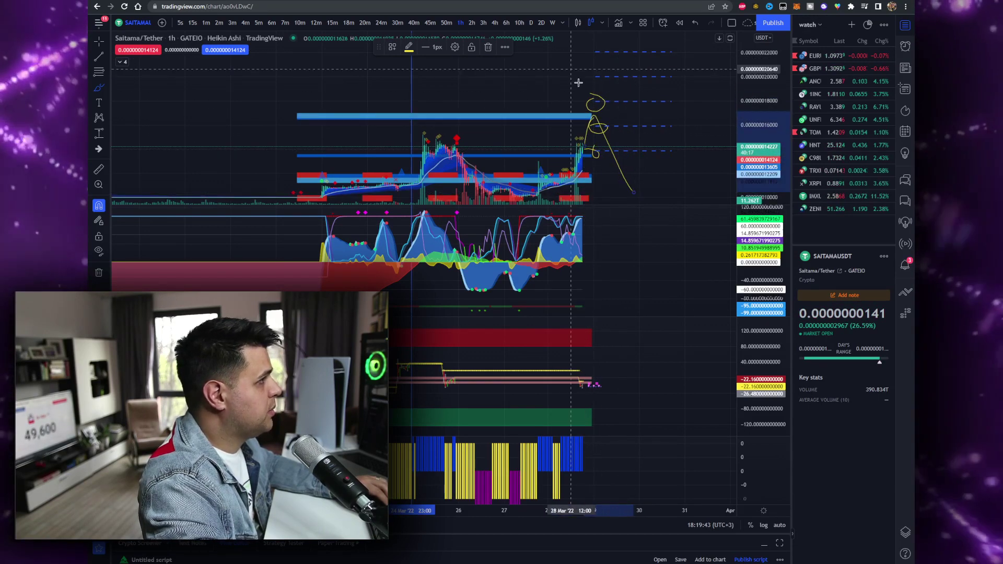
mouse_move(593, 74)
mouse_down()
mouse_move(604, 80)
mouse_move(593, 75)
mouse_up()
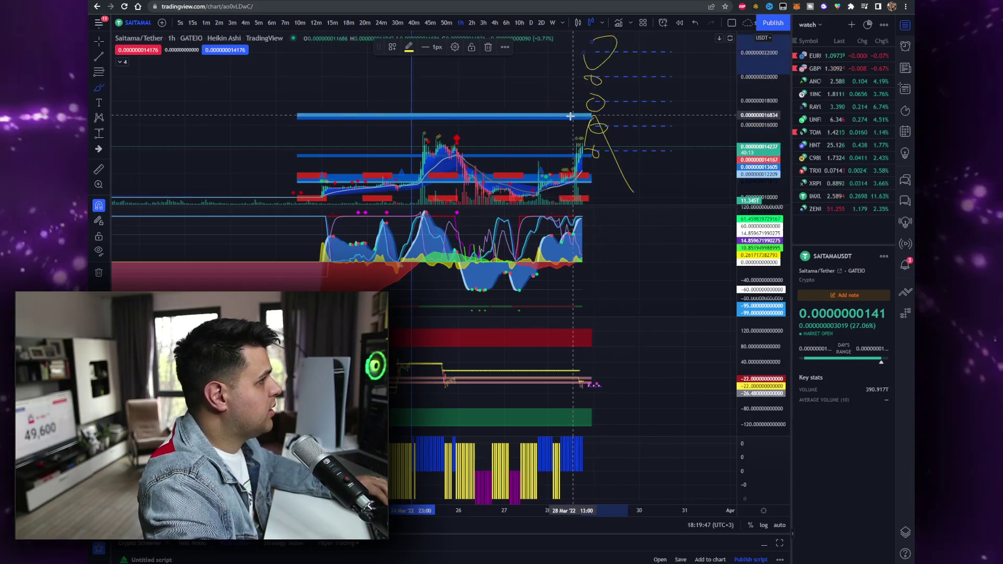
Step: Examine Saitama's hourly price history before the late-March 2022 rally and leave the Brush tool
scroll(527, 135, down, 1)
scroll(527, 135, up, 3)
scroll(526, 136, down, 3)
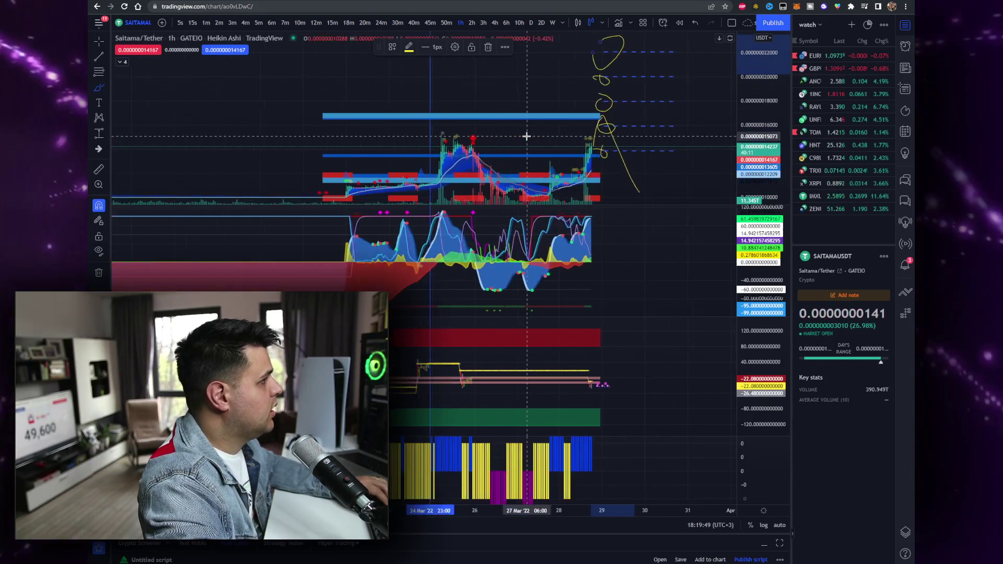
scroll(526, 136, down, 5)
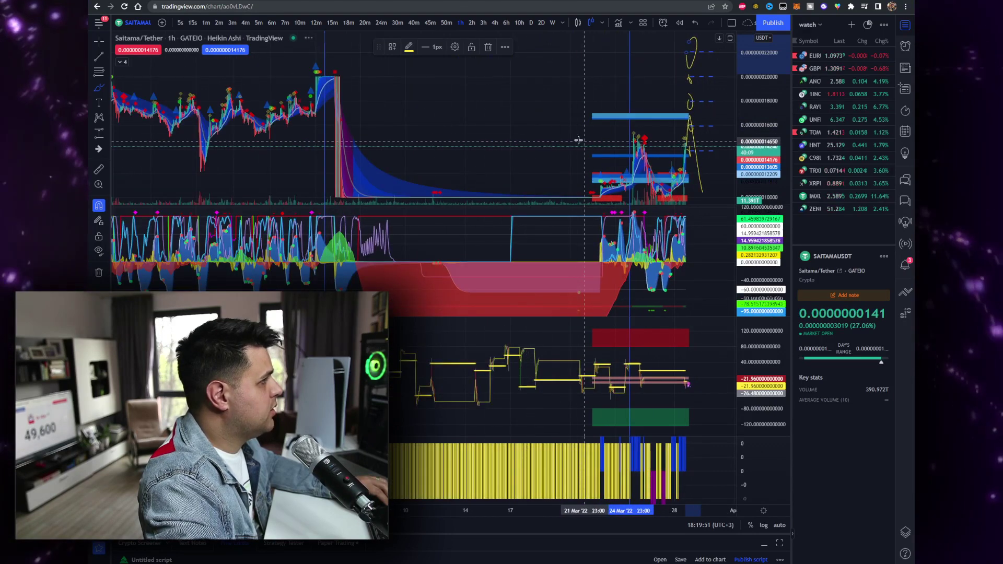
scroll(578, 140, up, 6)
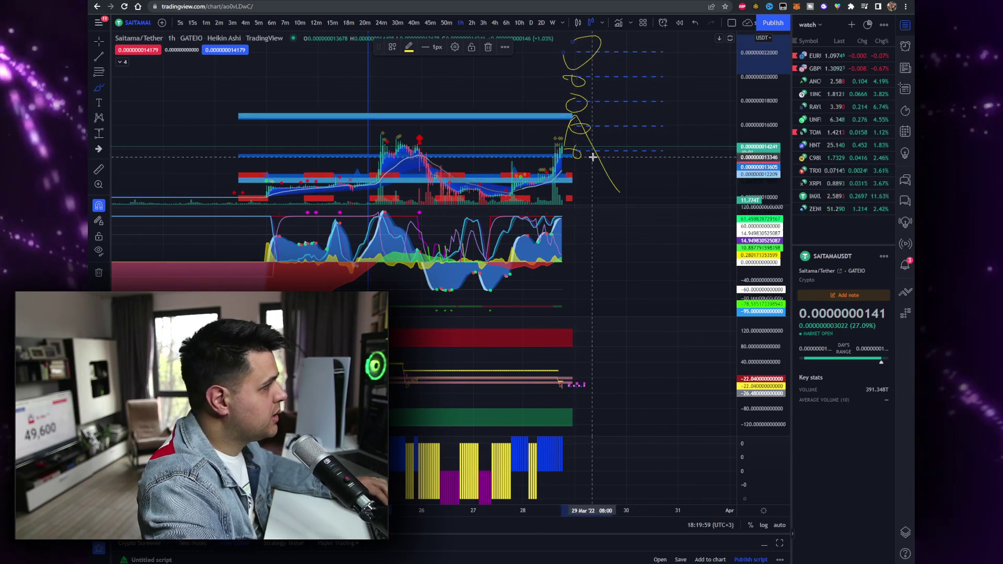
click(99, 42)
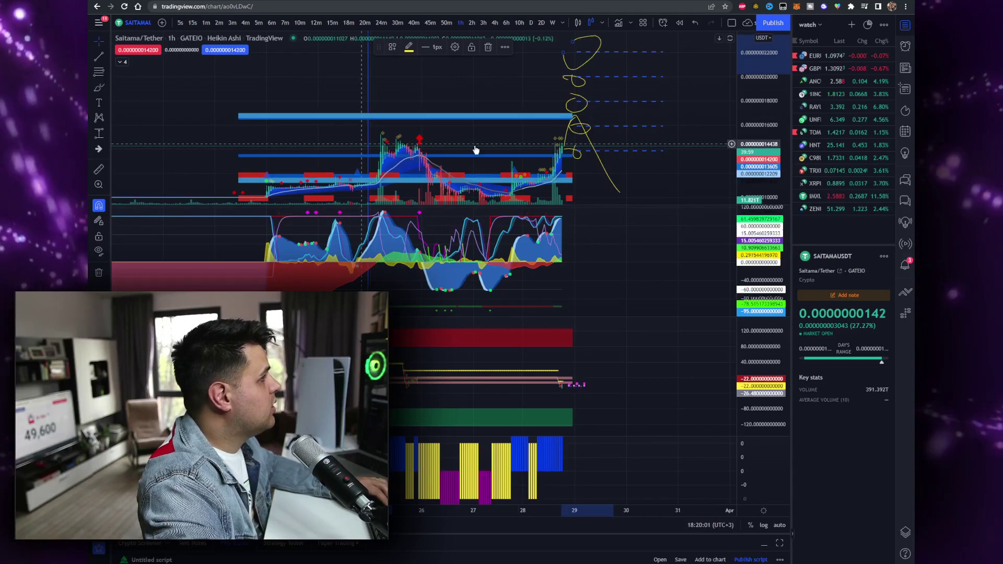
Step: Examine the hourly candles and volume from 24 to 28 March 2022 alongside the sketched projection
drag(497, 151, 433, 123)
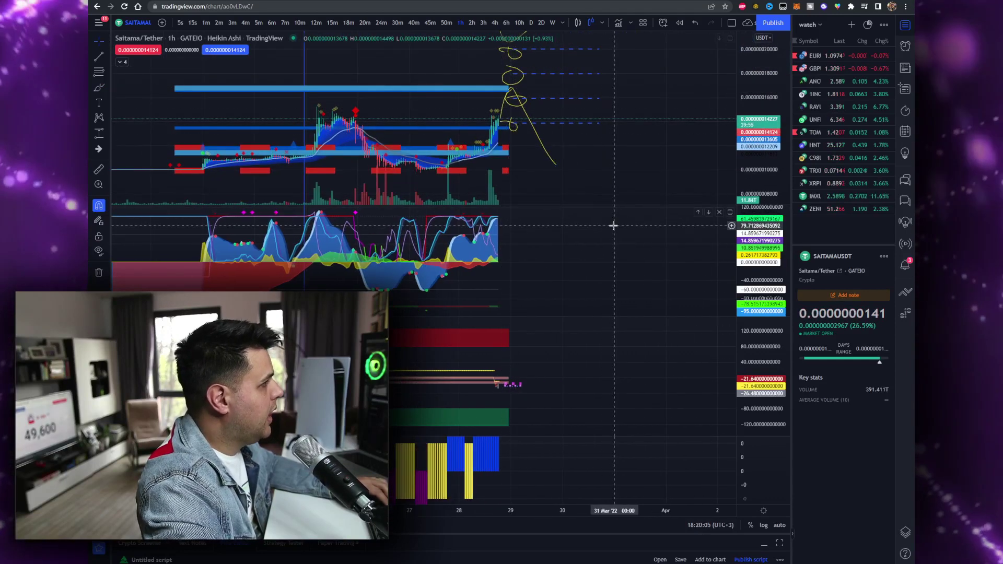
drag(616, 146, 645, 203)
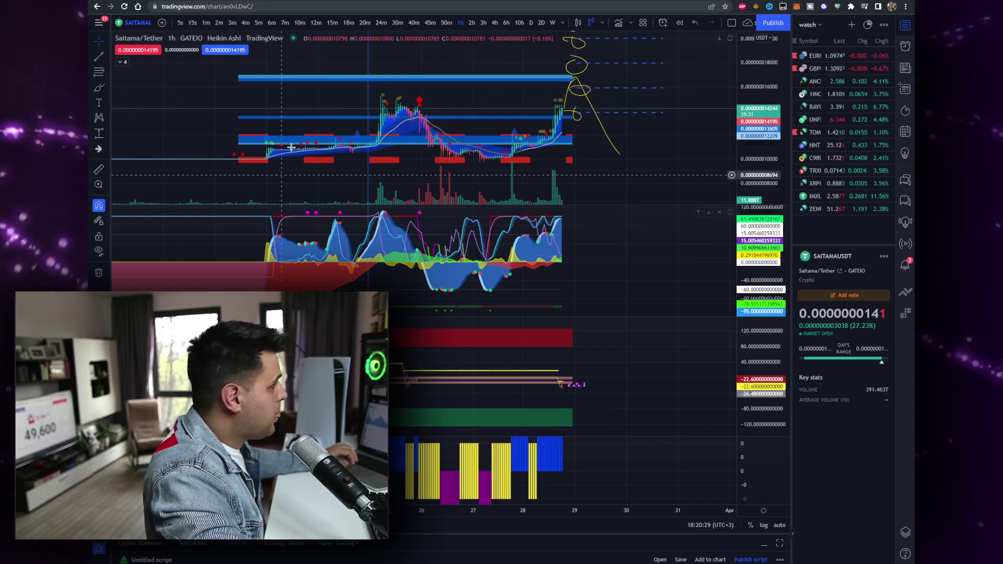
scroll(407, 141, down, 5)
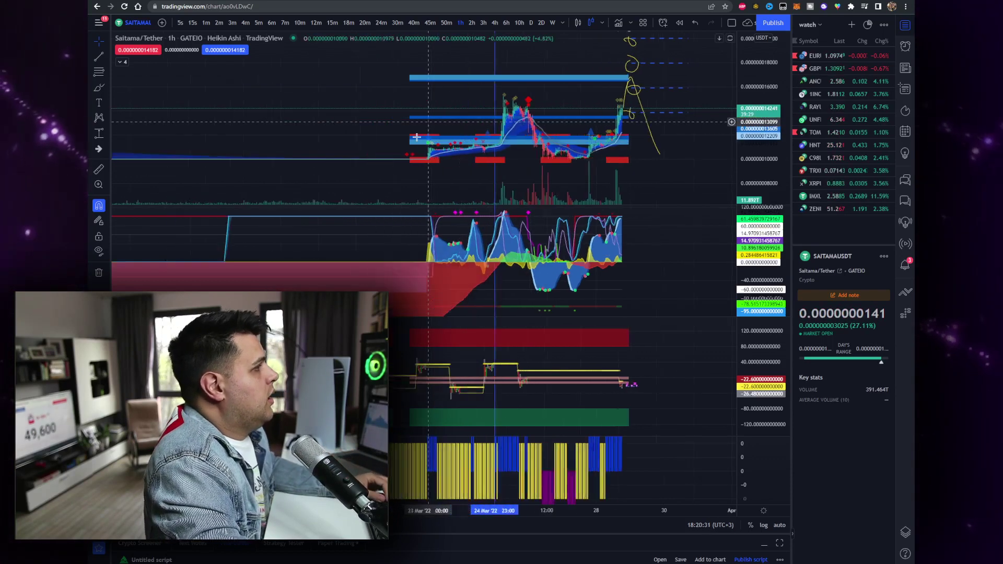
drag(450, 105, 379, 68)
scroll(383, 86, up, 5)
scroll(386, 90, up, 2)
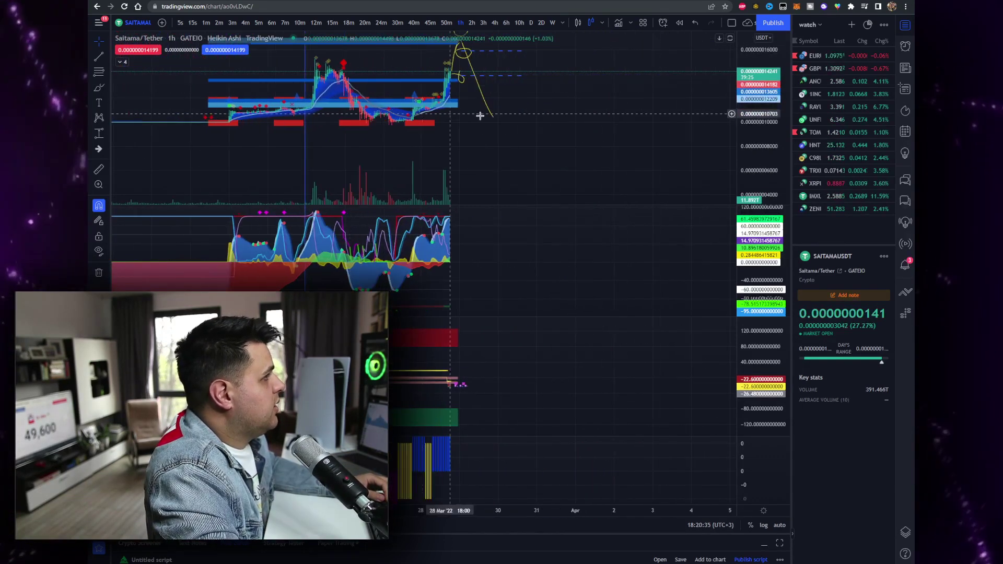
drag(524, 168, 695, 132)
scroll(695, 132, up, 3)
scroll(697, 132, up, 5)
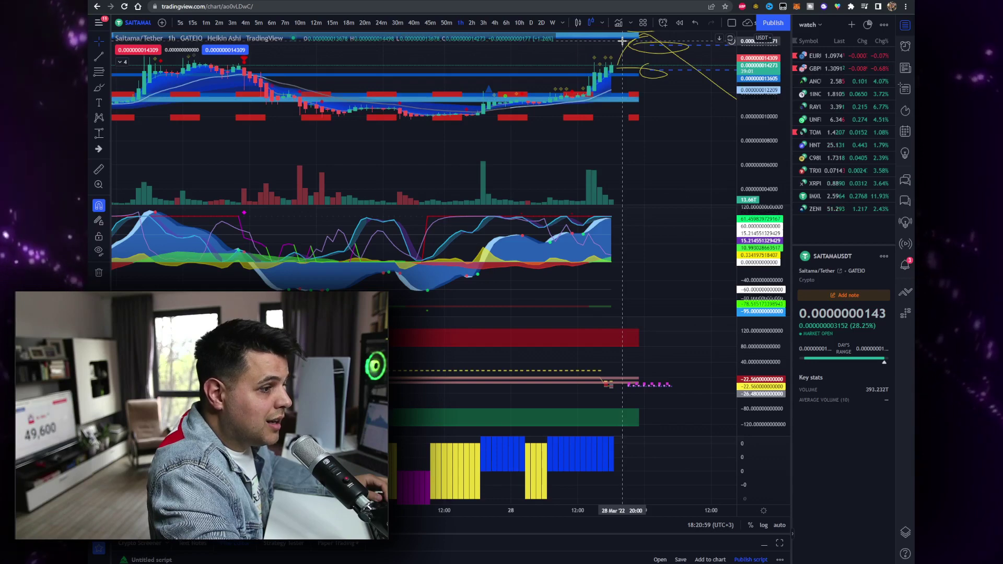
scroll(602, 184, down, 5)
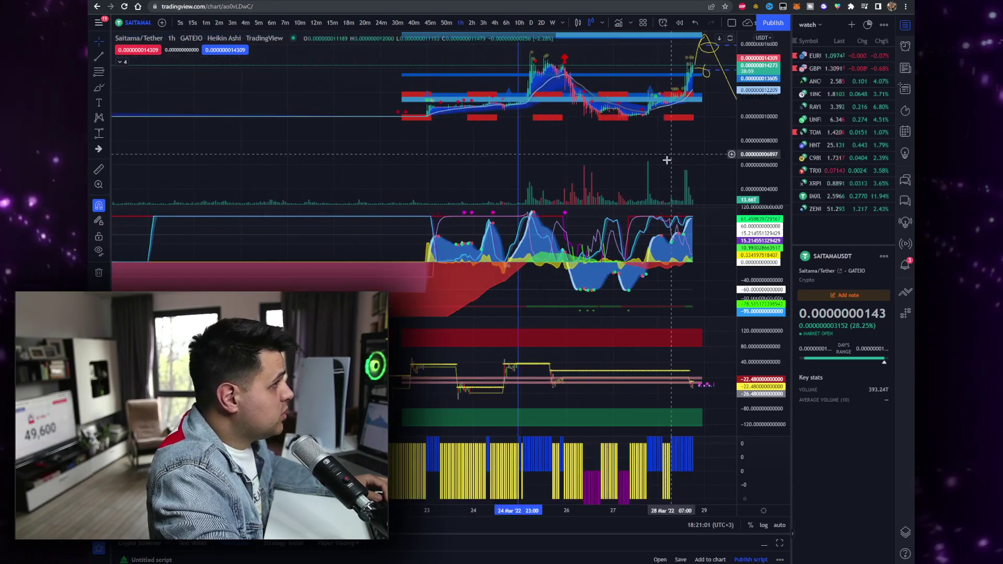
drag(603, 184, 522, 218)
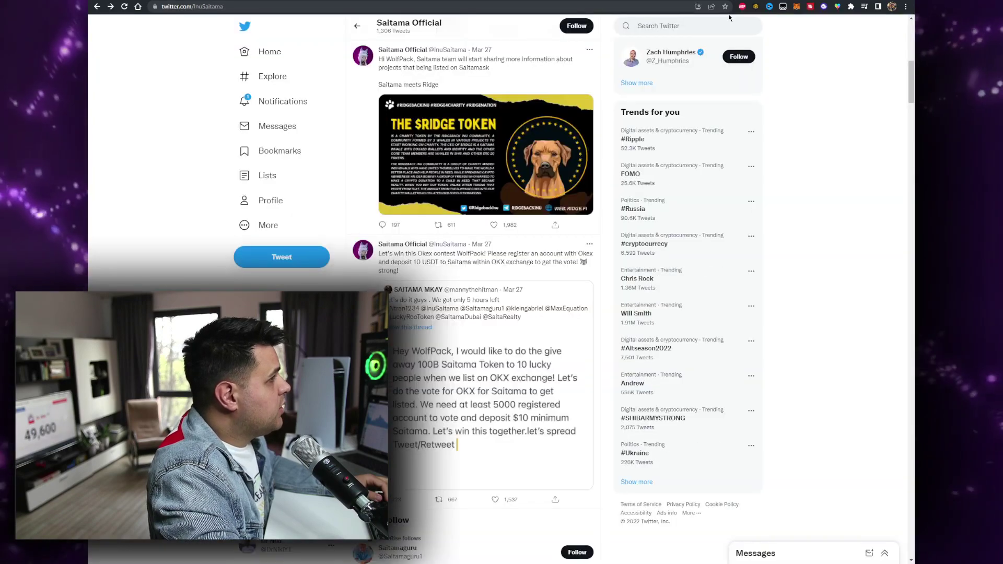
Step: Switch to the r/SaitamaInu_Official subreddit and look through the posts about the chart and the OKX wallet vote
scroll(734, 64, up, 10)
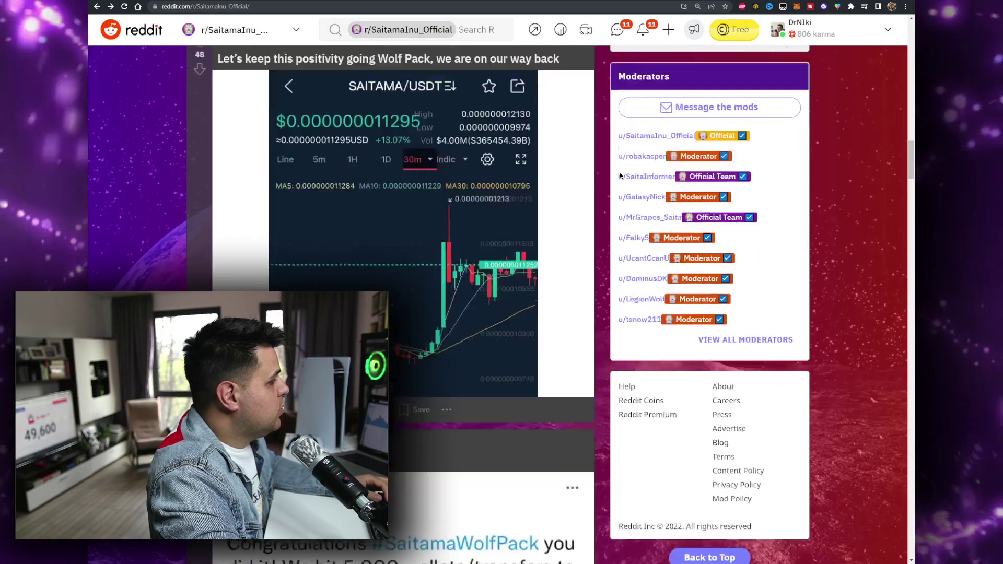
scroll(620, 175, down, 7)
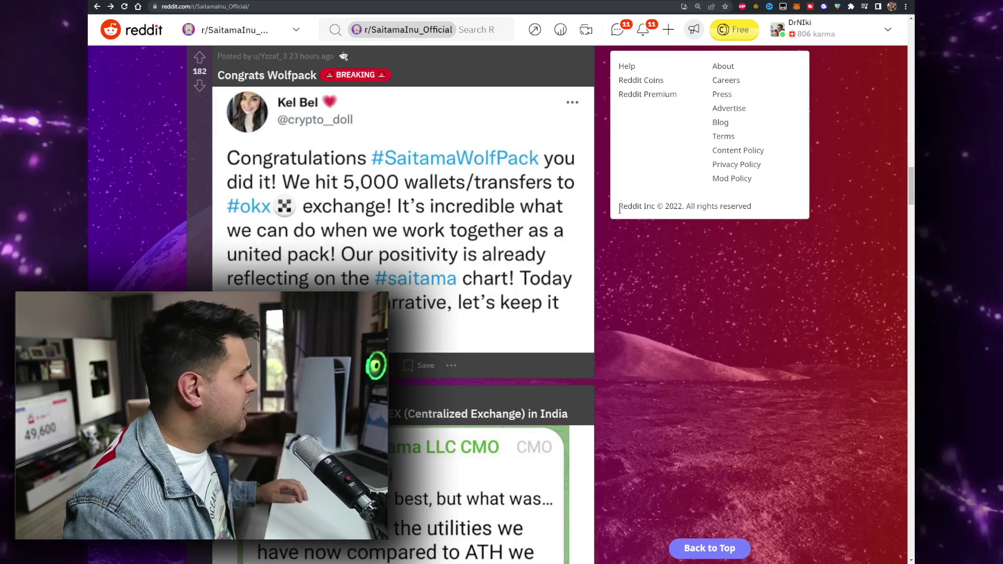
scroll(602, 188, down, 7)
scroll(600, 170, down, 6)
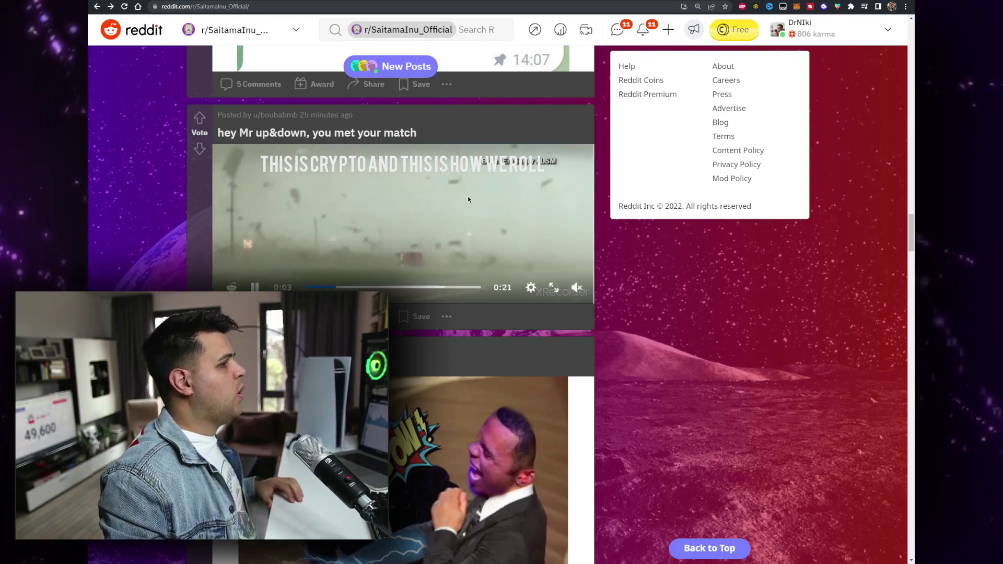
scroll(476, 197, down, 2)
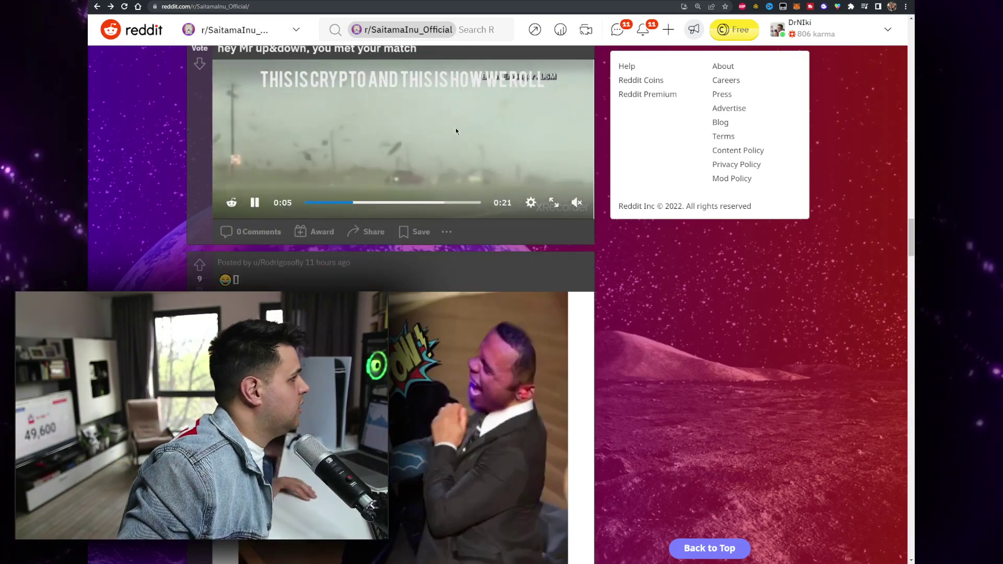
Step: Pause the video in the "hey Mr up&down, you met your match" post and view the meme post below it
click(428, 129)
scroll(428, 126, down, 2)
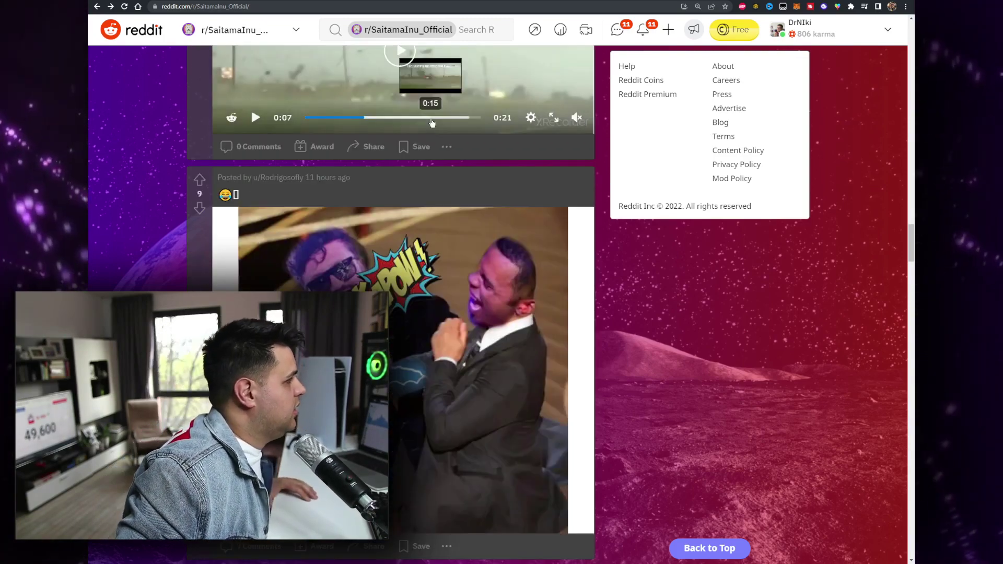
scroll(429, 127, down, 2)
scroll(431, 124, down, 2)
scroll(431, 124, down, 2)
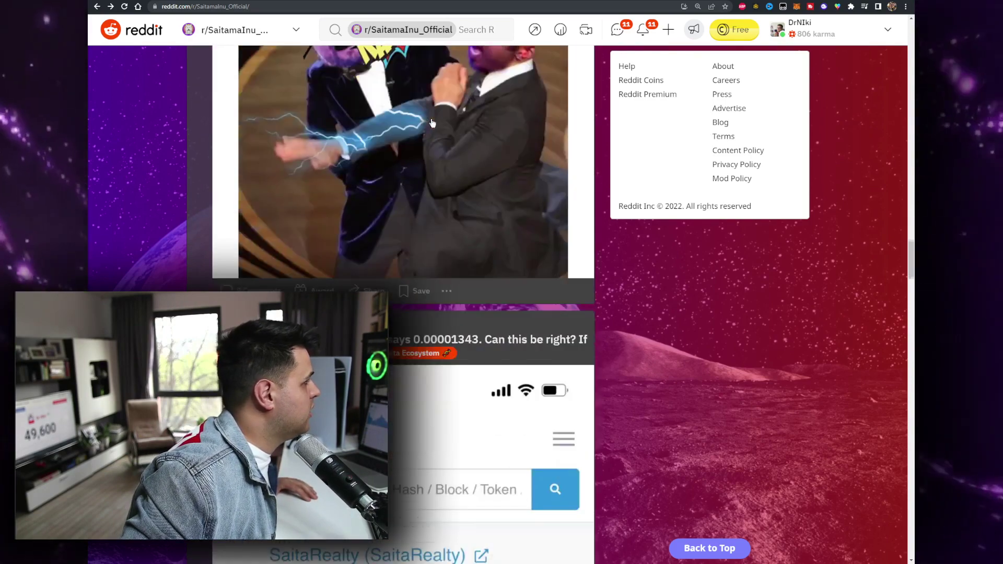
scroll(431, 123, up, 2)
scroll(431, 123, down, 2)
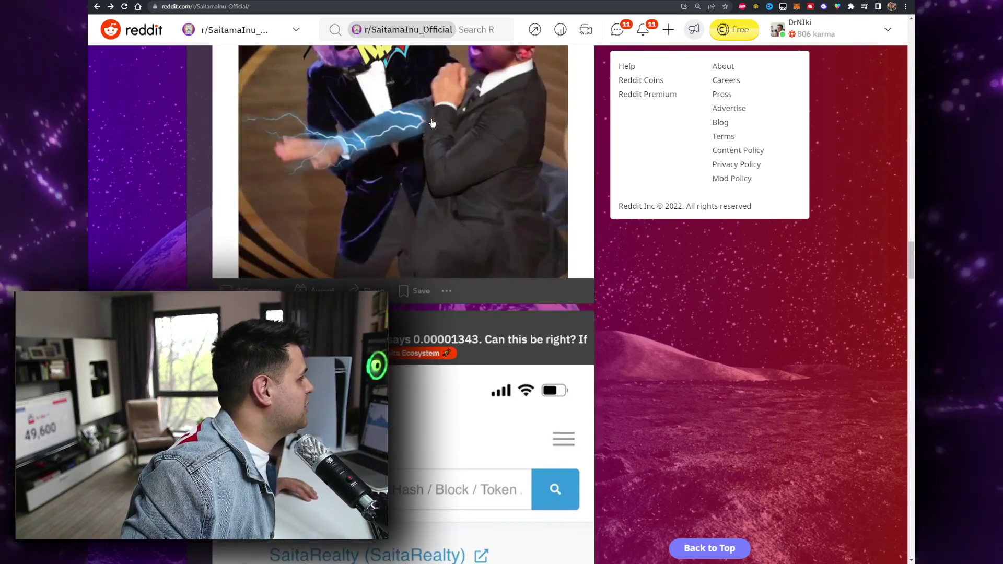
scroll(425, 120, down, 2)
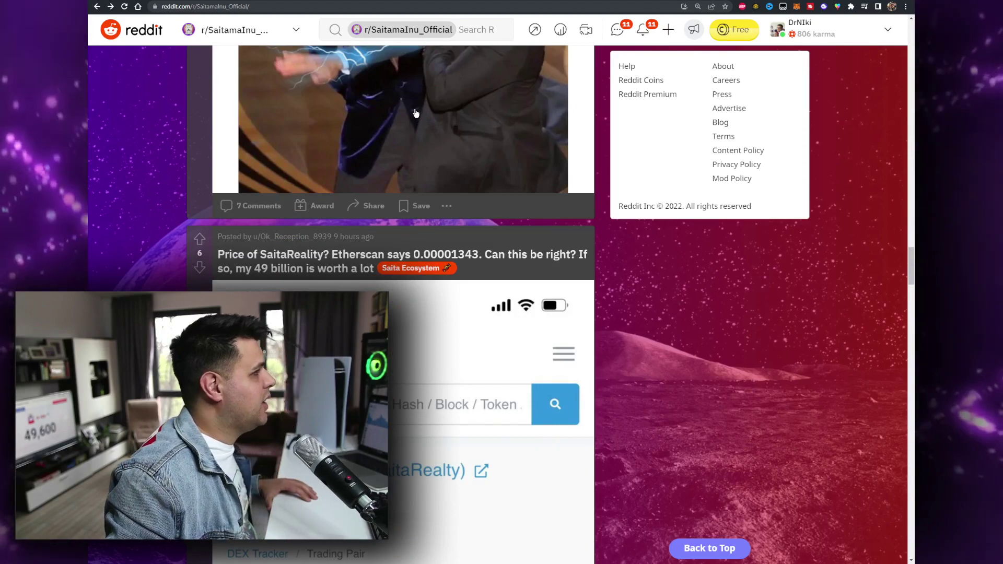
Step: Read through the posts on SaitaRealty's price, the OKX contest, depositing Saitama on OKX and the listing campaign
scroll(517, 224, down, 8)
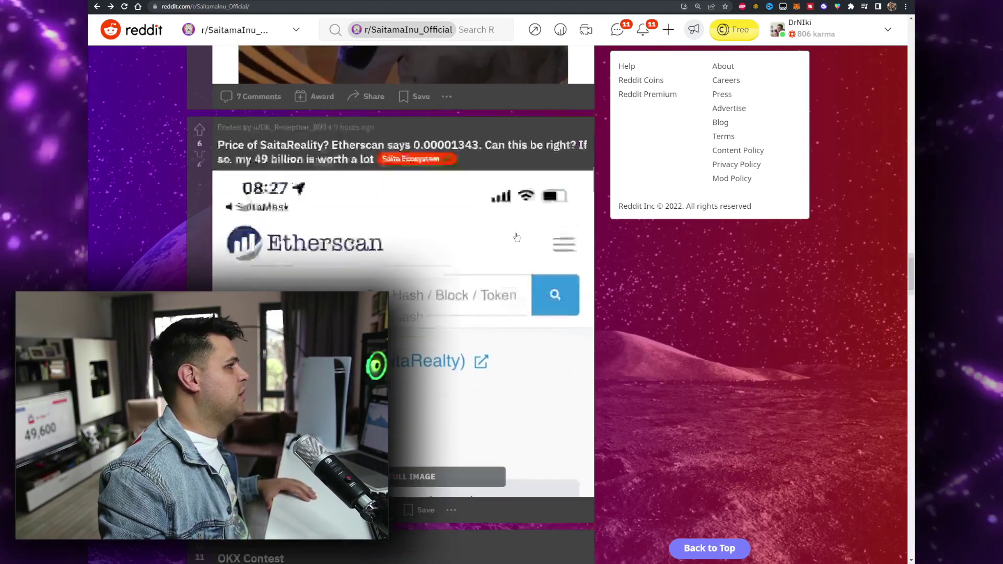
scroll(516, 230, down, 18)
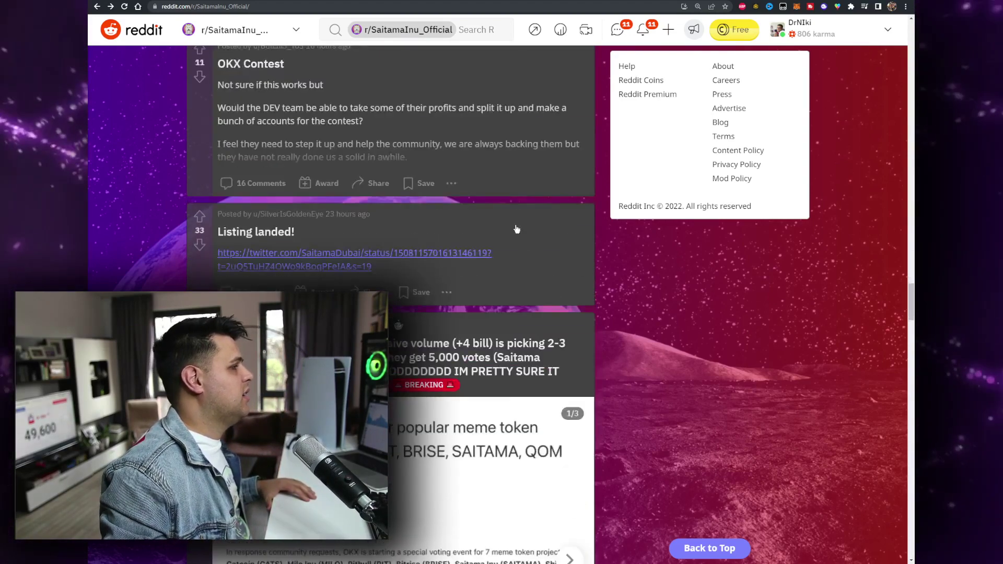
scroll(525, 210, down, 15)
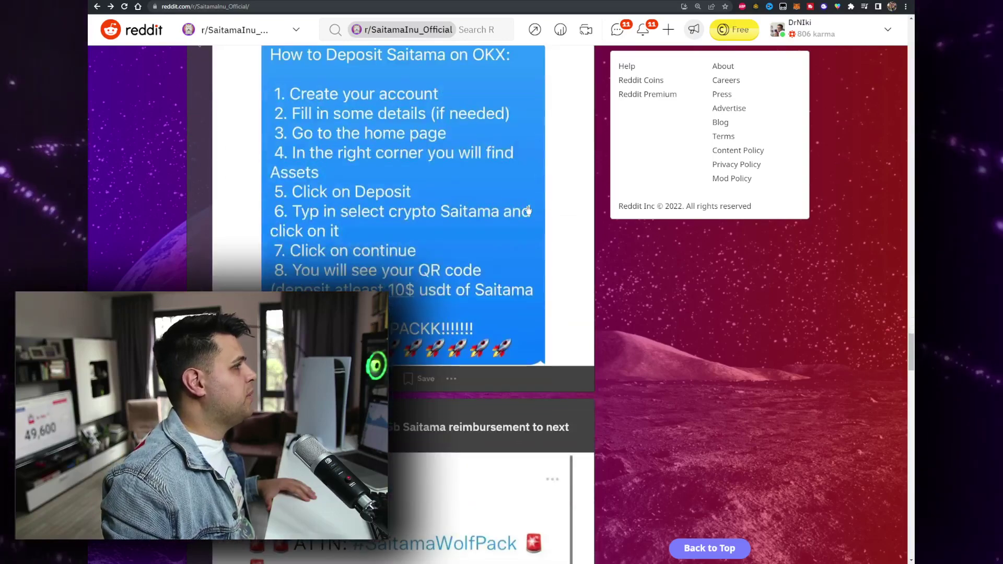
scroll(532, 208, down, 4)
scroll(531, 201, up, 3)
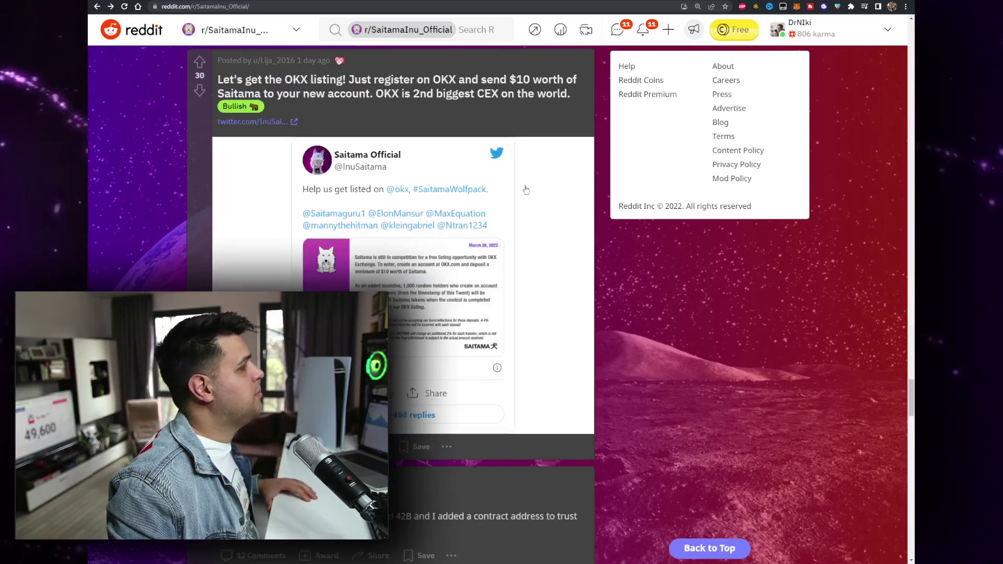
scroll(519, 188, down, 4)
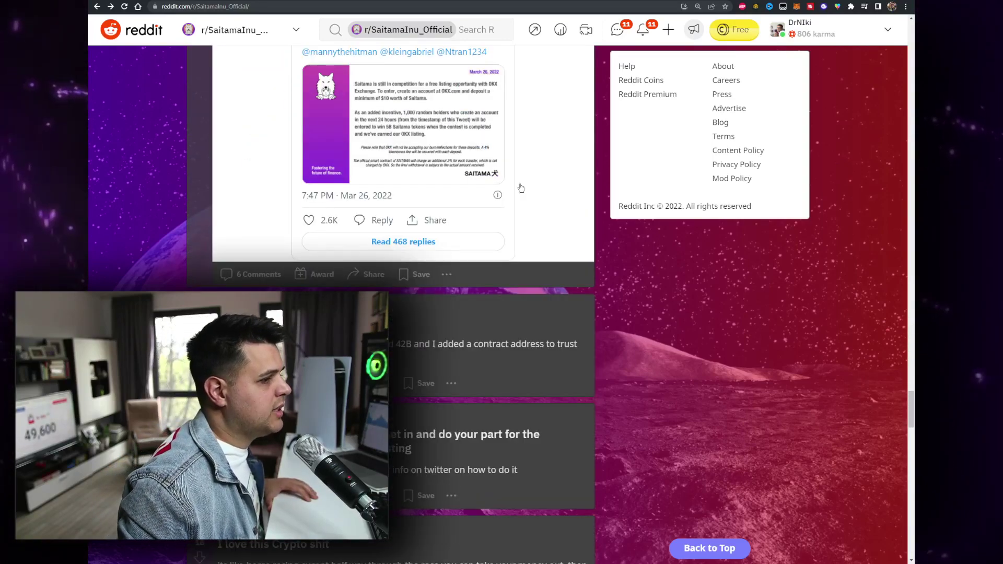
Step: Read the "Silver lining about it being on sale" post in the r/SaitamaInu_Official subreddit
scroll(521, 188, down, 20)
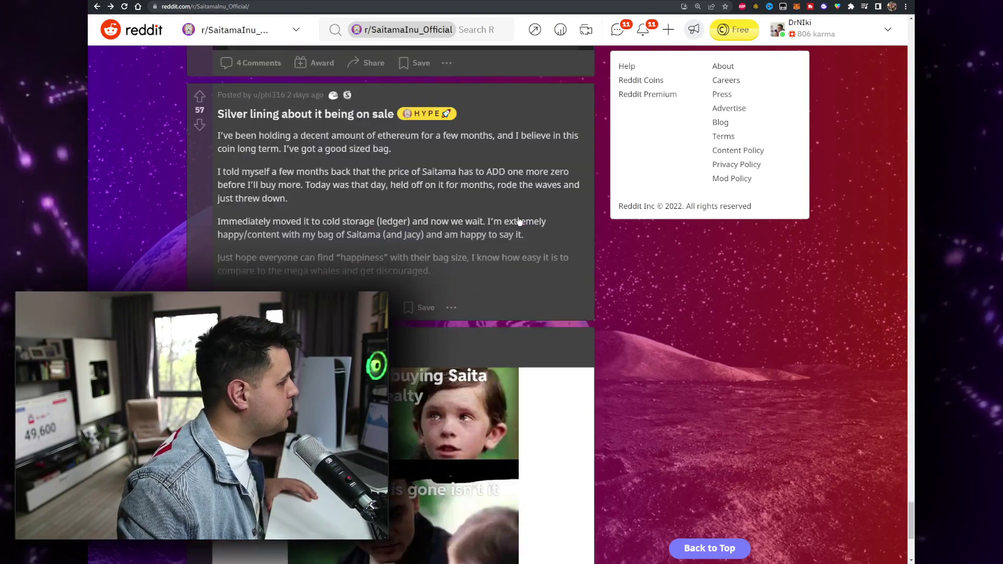
scroll(520, 219, up, 20)
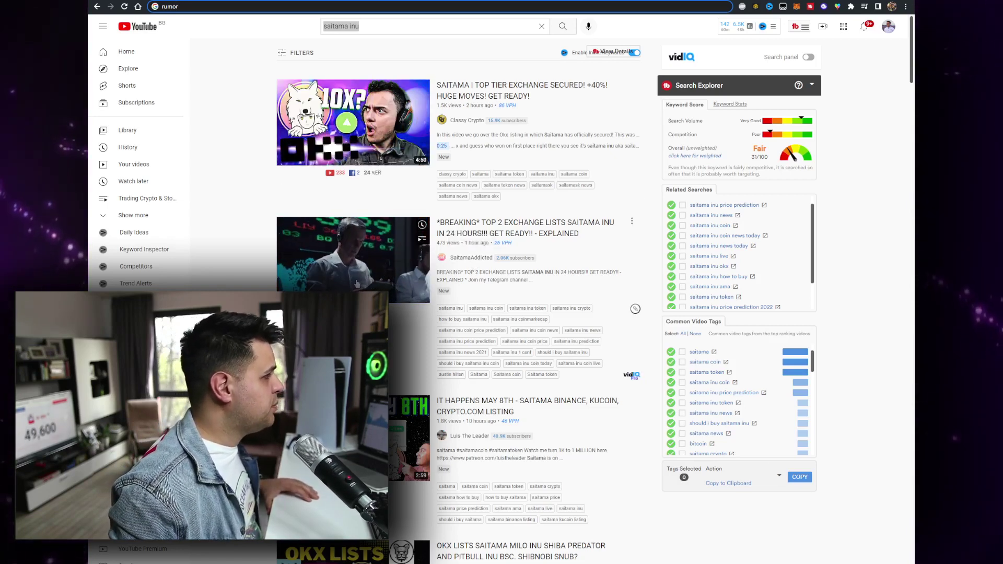
Step: Switch to YouTube and look through the "saitama inu" search results for videos on the exchange listings, including the Shorts row
scroll(365, 273, down, 3)
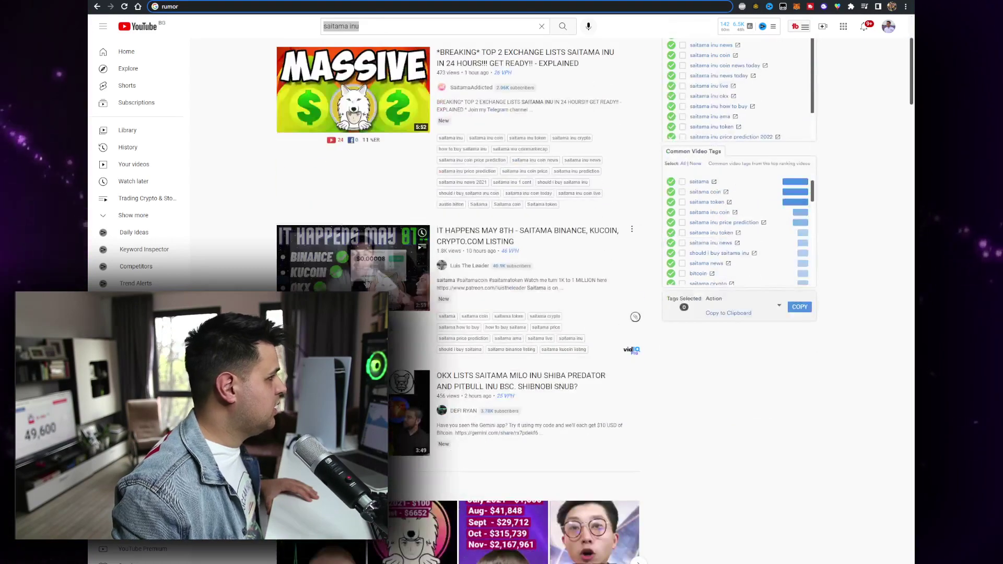
scroll(366, 274, down, 3)
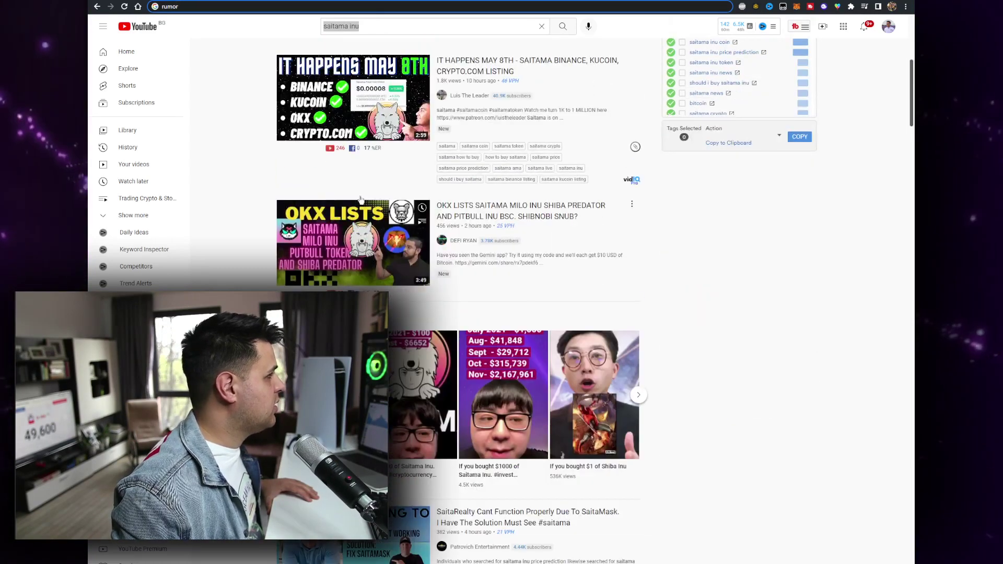
scroll(365, 125, down, 2)
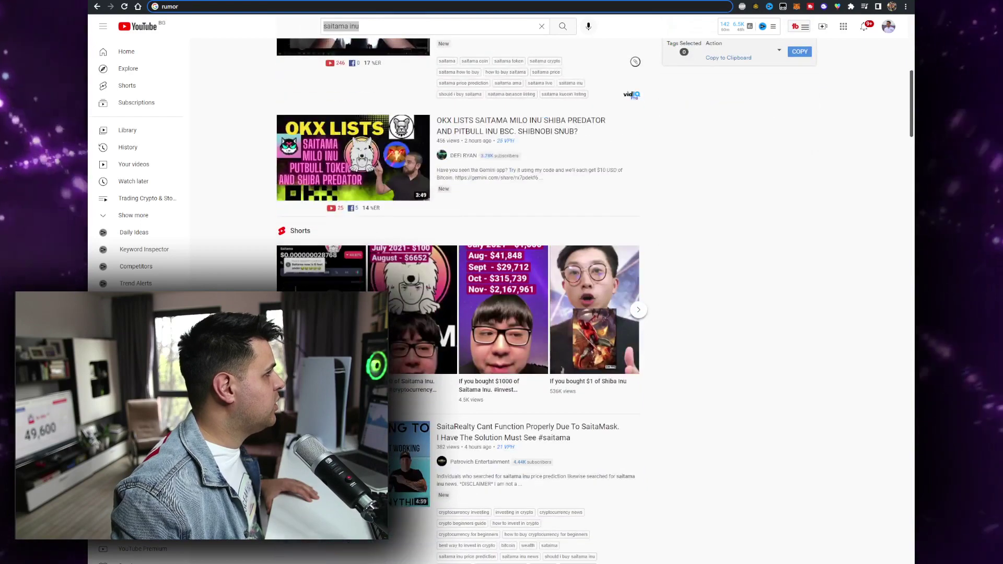
scroll(369, 136, down, 3)
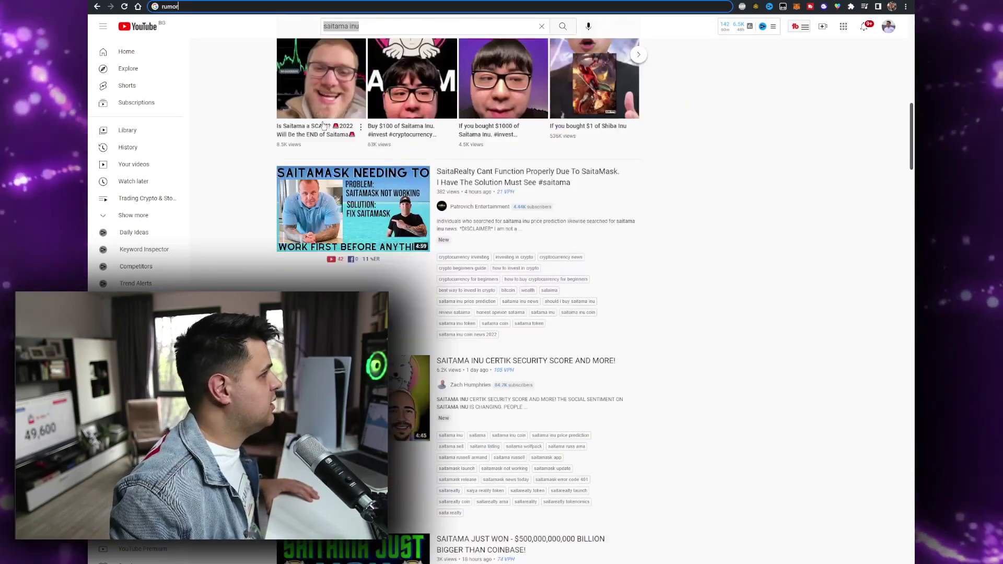
Step: Open the short "Is Saitama a SCAM? 2022 Will Be the END of Saitama" and glance at the short following it
click(312, 141)
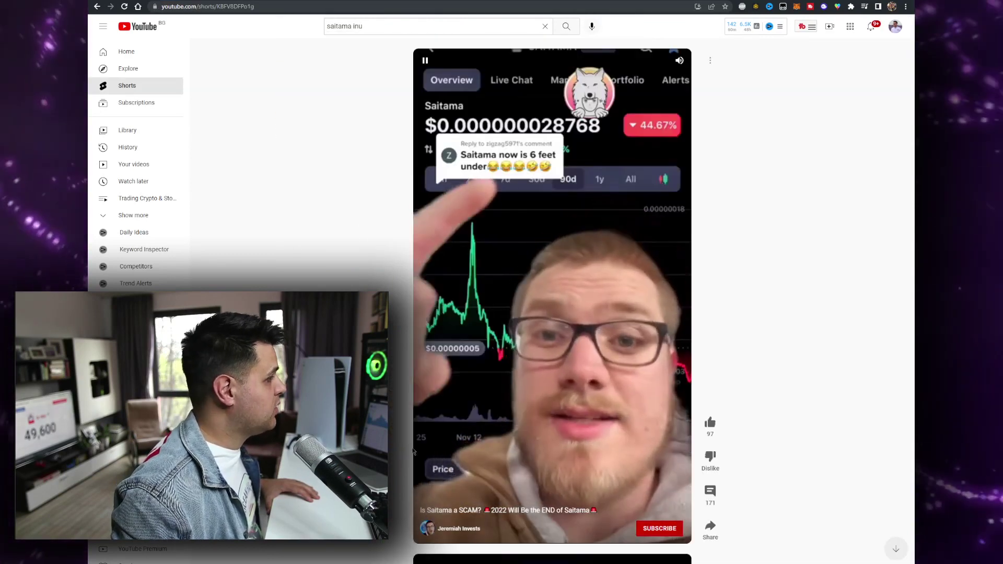
scroll(516, 391, down, 2)
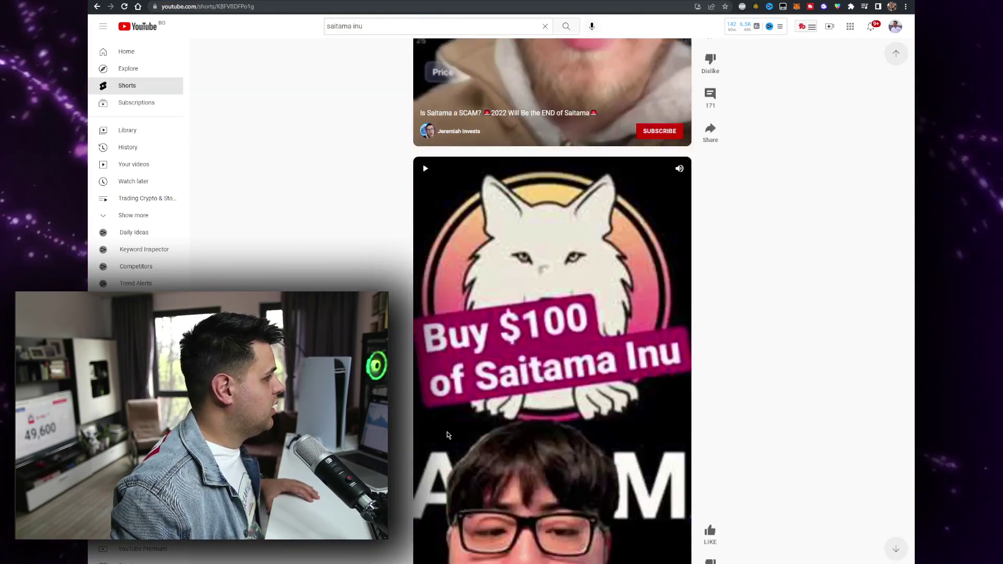
scroll(442, 243, up, 2)
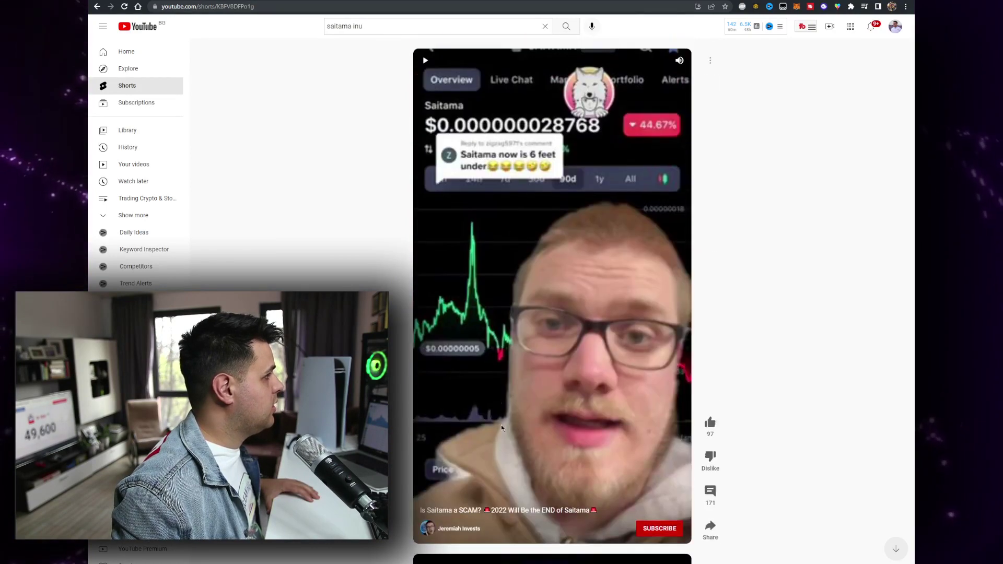
Step: Go to the channel of the short's creator and view its list of uploaded videos
click(447, 529)
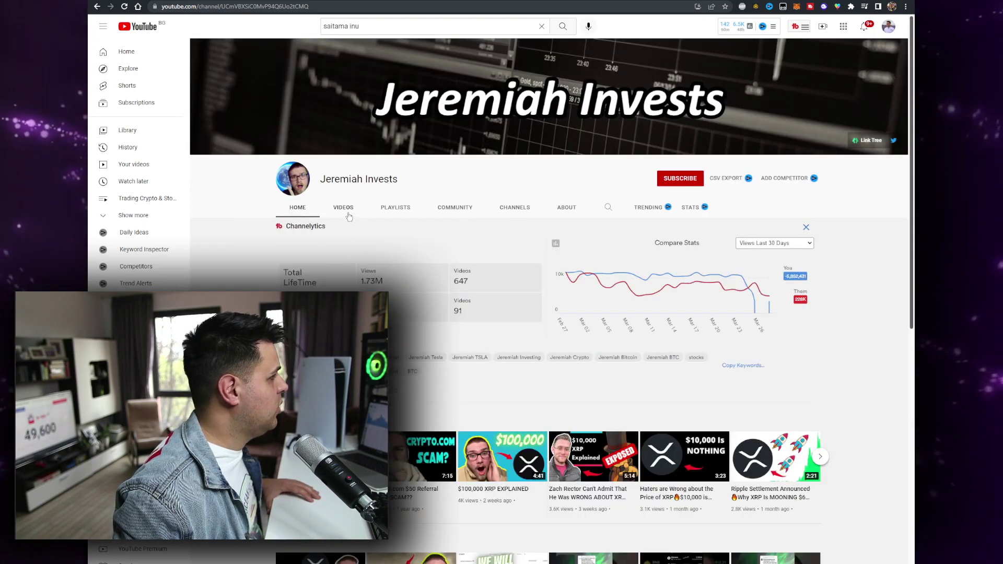
click(345, 208)
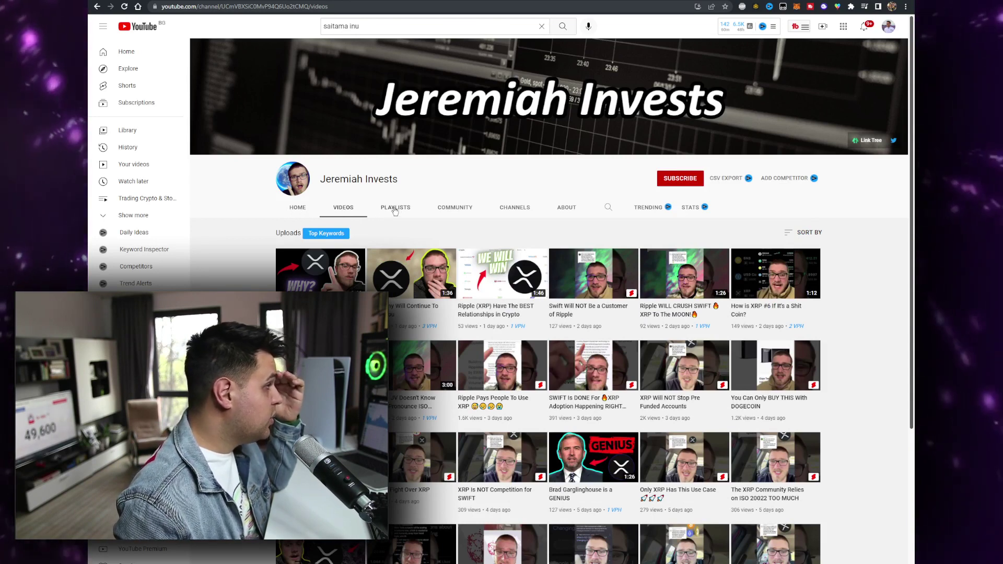
triple_click(301, 201)
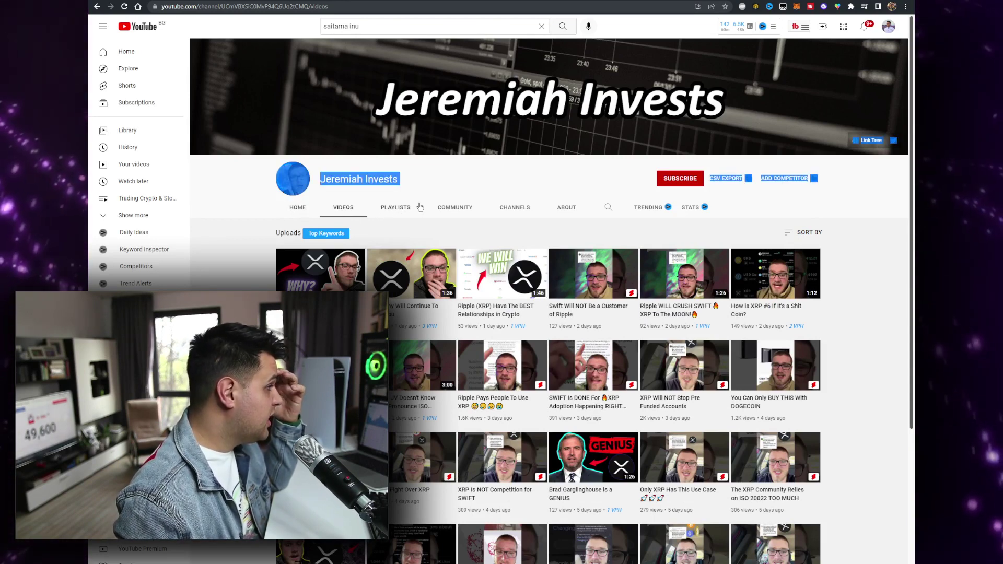
click(479, 188)
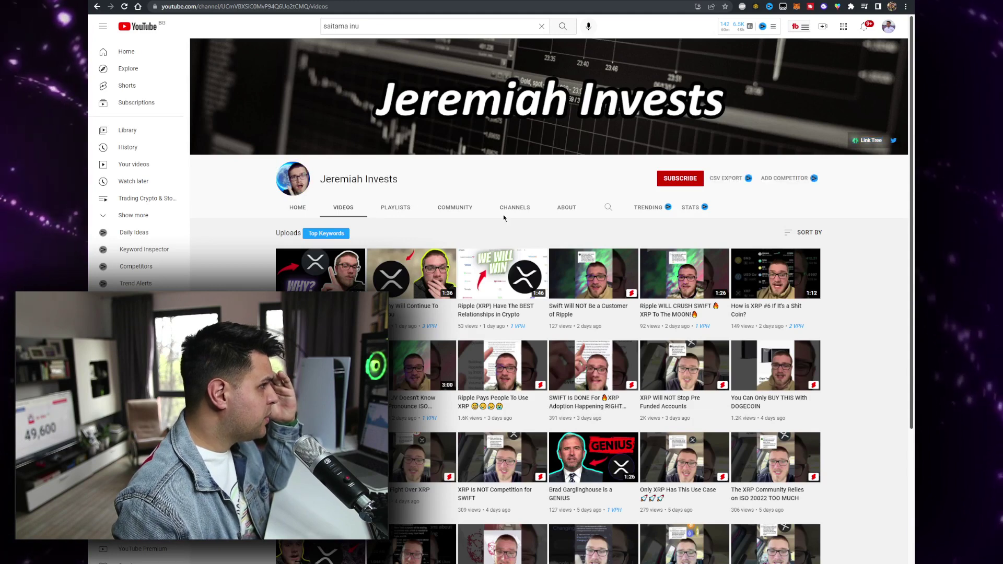
Step: Check the channel's description and stats, and return to its uploads to look through the older videos
click(567, 208)
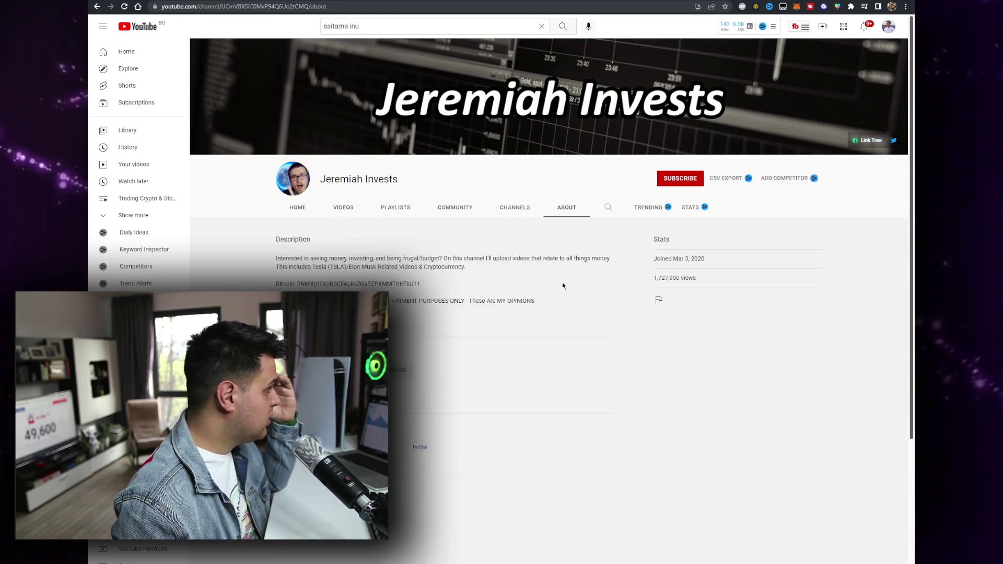
click(329, 209)
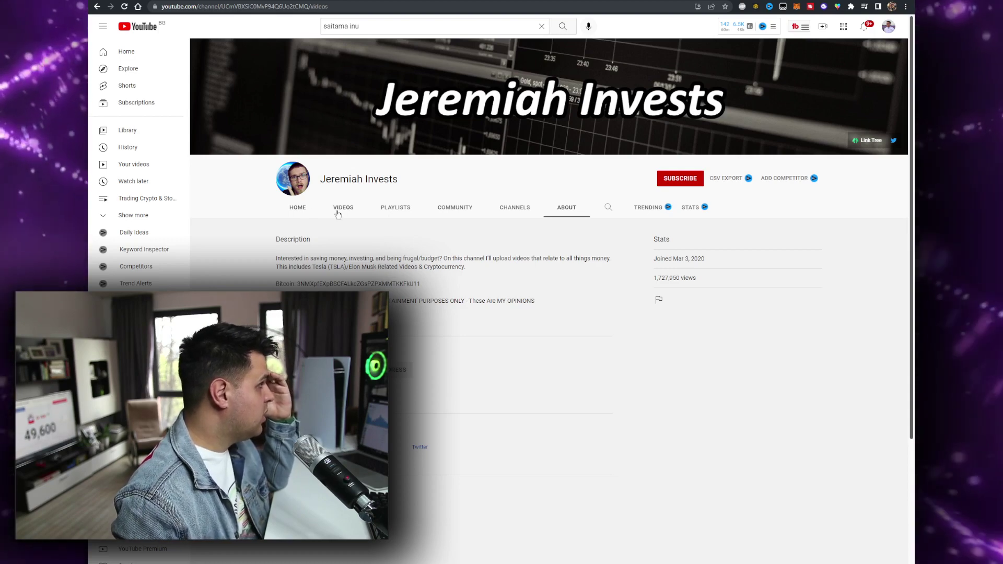
scroll(328, 210, down, 1)
scroll(549, 314, down, 8)
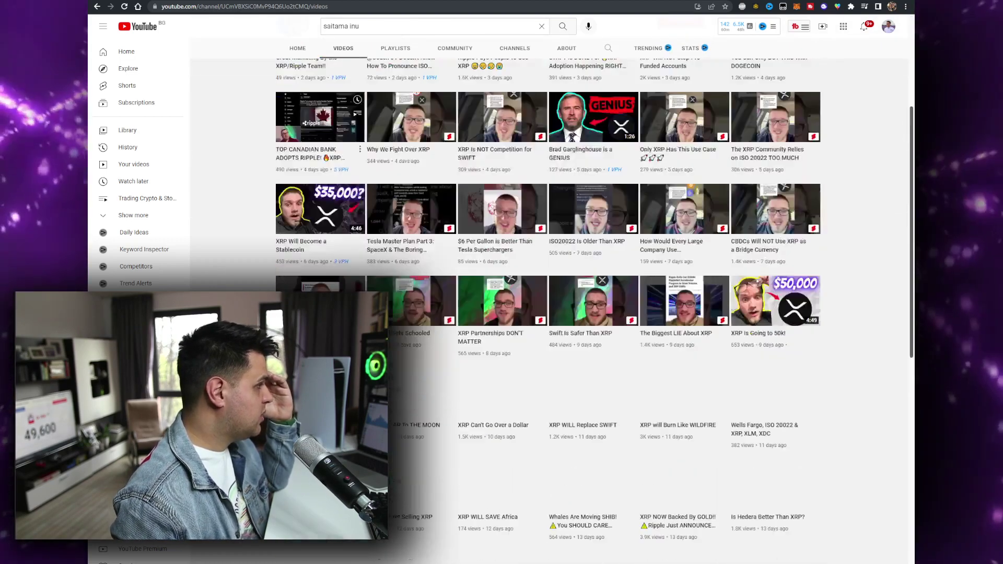